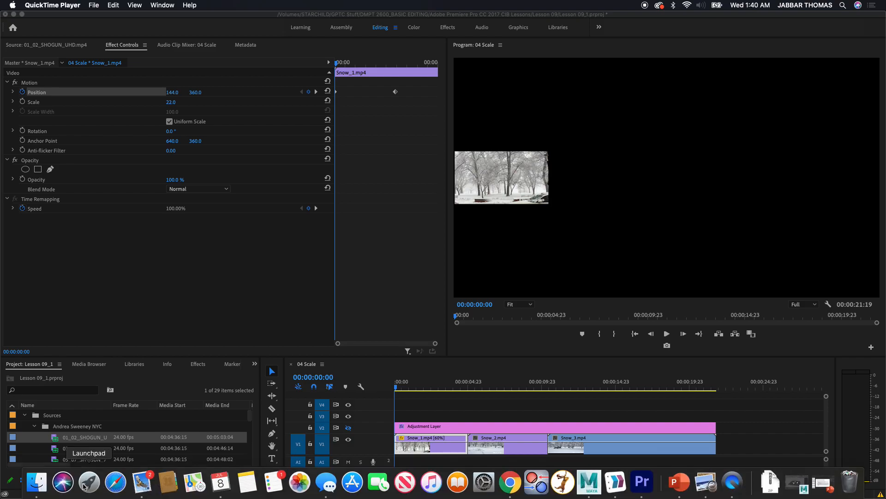
# Check the video's upload progress in YouTube Studio in Chrome and return to Premiere Pro.
pyautogui.click(40, 483)
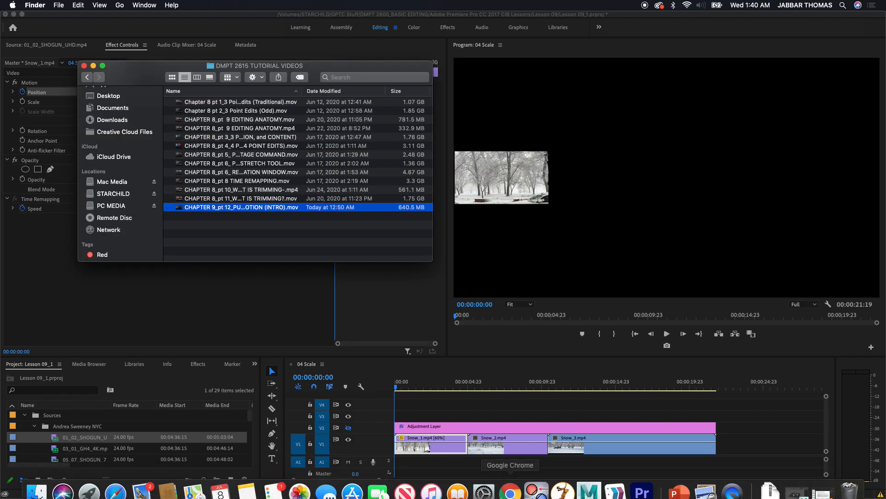
pyautogui.click(511, 483)
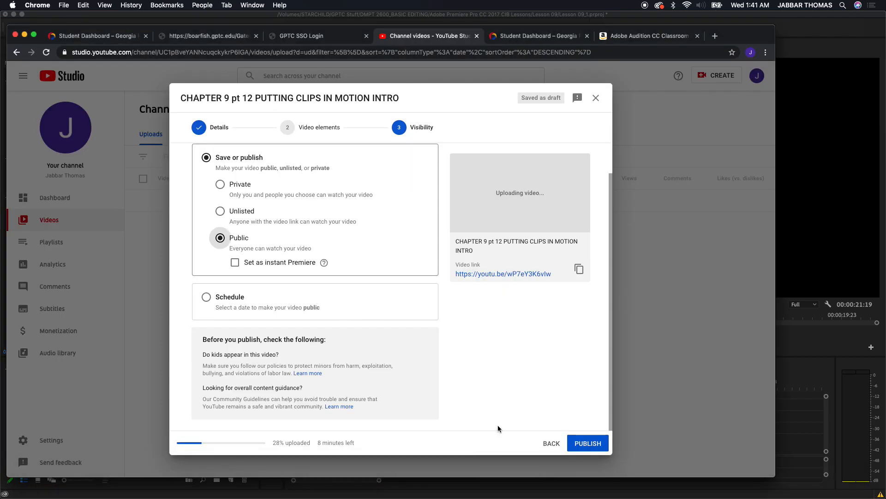
pyautogui.moveTo(626, 496)
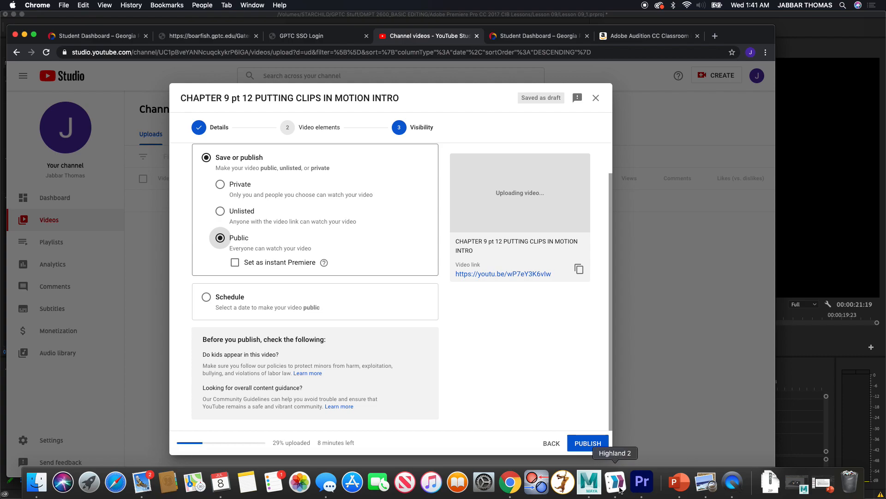
pyautogui.click(643, 488)
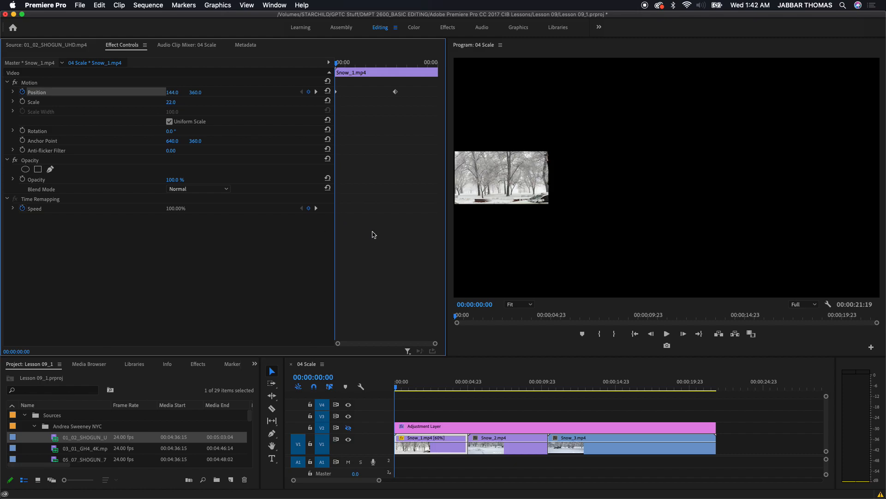
# Examine the Snow_1.mp4 clip's motion, opacity and time remapping properties in an enlarged Effect Controls view.
pyautogui.press('`')
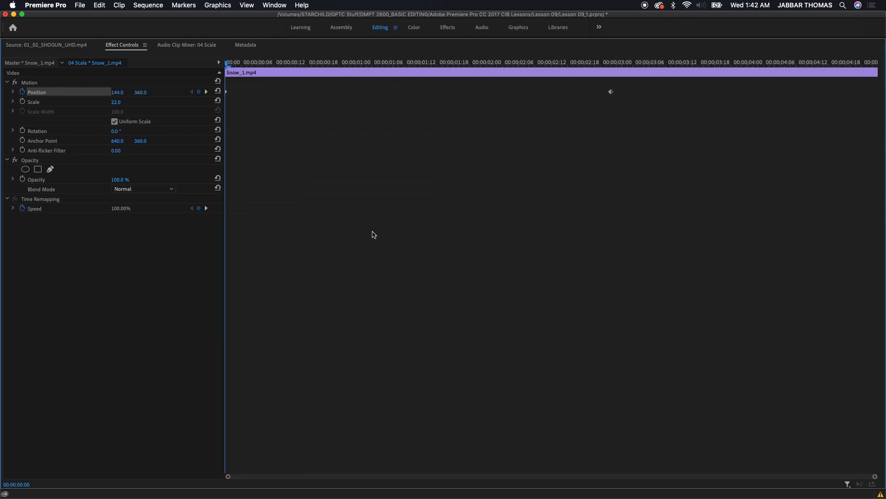
pyautogui.moveTo(247, 64); pyautogui.dragTo(141, 91)
pyautogui.press('`')
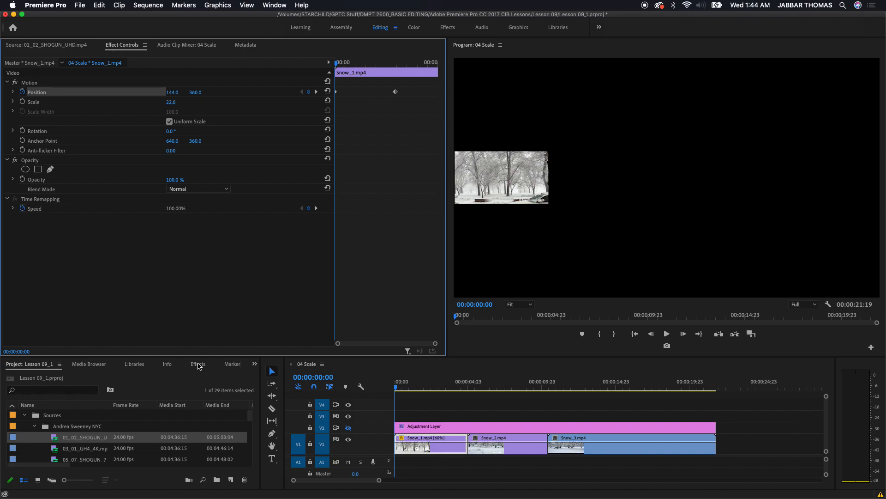
# Search the effects library for "Rotation" and clear the search.
pyautogui.click(198, 364)
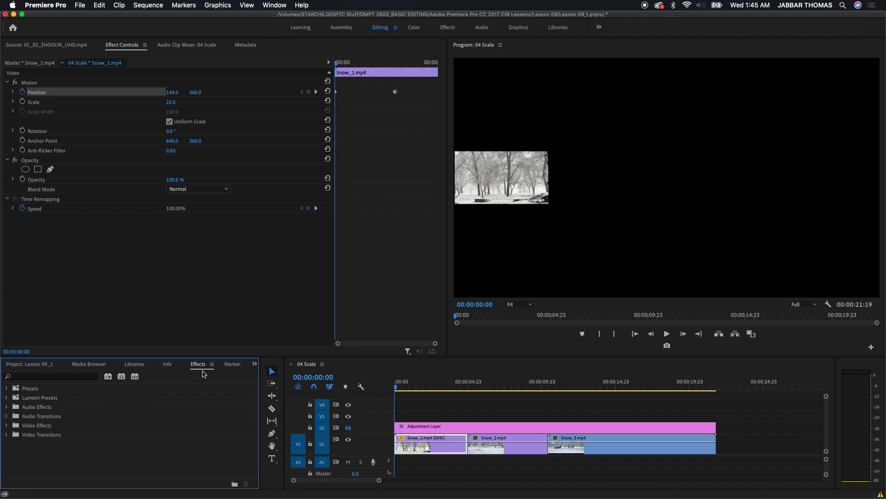
pyautogui.press('`')
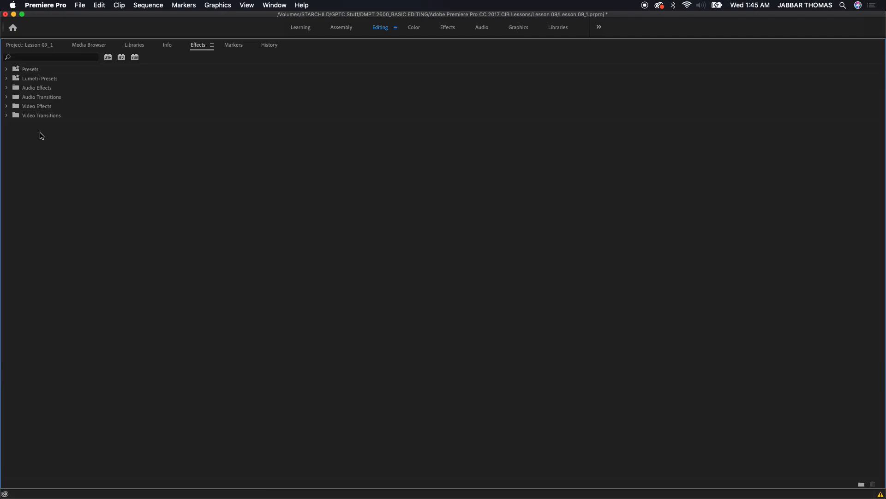
pyautogui.click(44, 58)
pyautogui.write('Rotat')
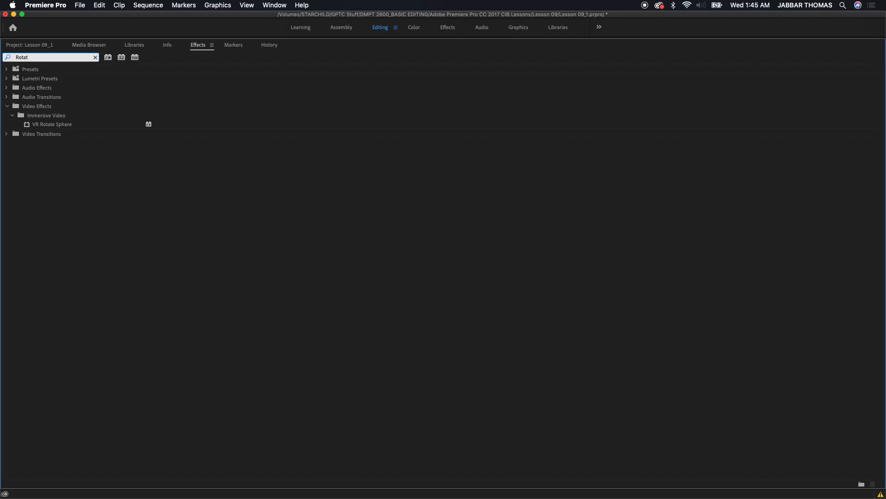
pyautogui.write('ion')
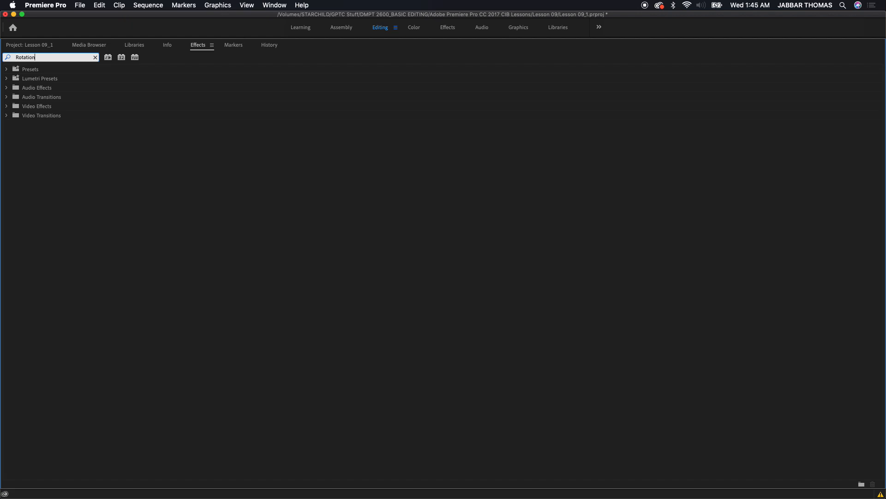
pyautogui.press('BackSpace')
pyautogui.press('BackSpace')
pyautogui.press('BackSpace')
pyautogui.press('BackSpace')
pyautogui.press('BackSpace')
pyautogui.press('BackSpace')
pyautogui.press('BackSpace')
pyautogui.press('BackSpace')
# Expand the Video Effects folder and its Transform category in the effects library.
pyautogui.click(7, 106)
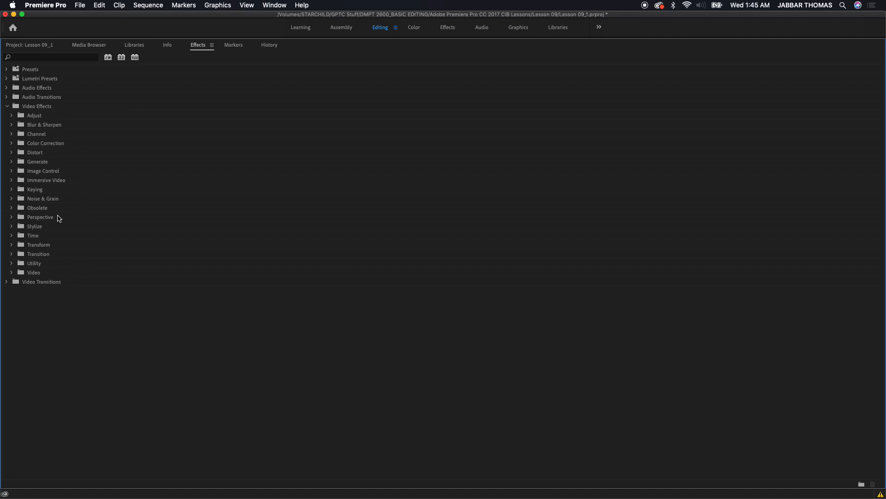
pyautogui.click(12, 244)
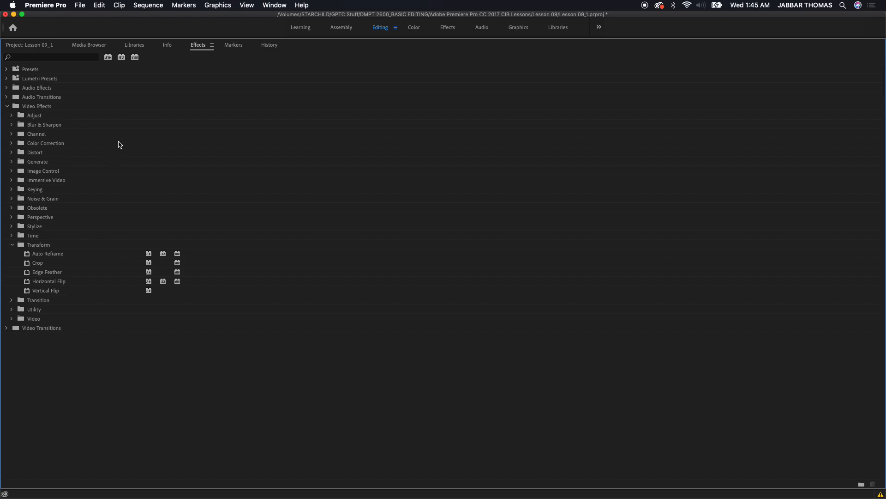
pyautogui.press('`')
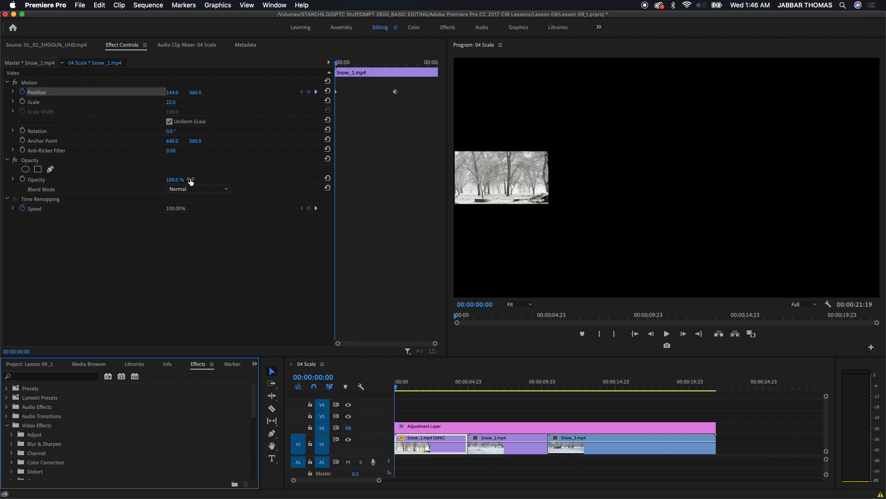
# Reveal the Snow_1.mp4 clip's opacity slider and compare its built-in properties with the Transform effects.
pyautogui.click(13, 180)
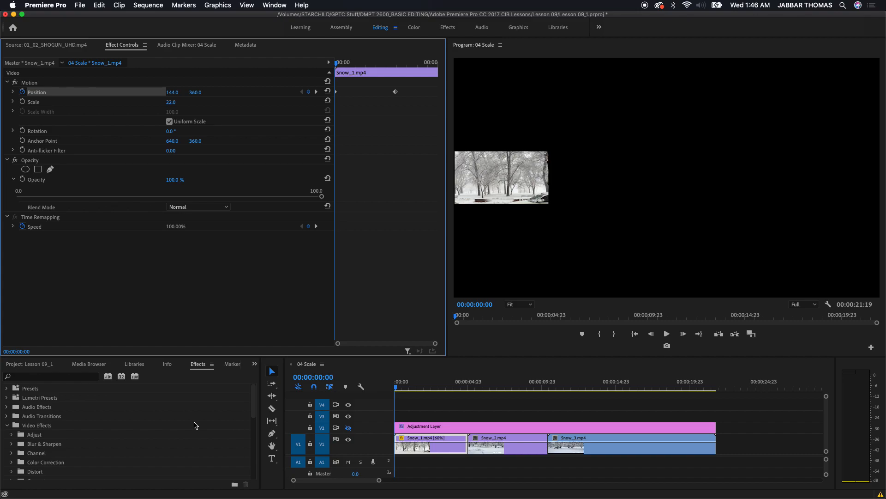
pyautogui.press('`')
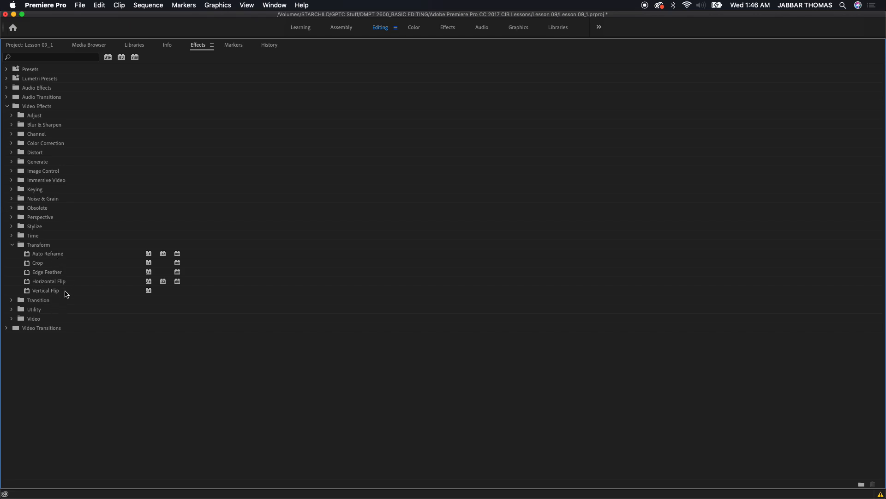
pyautogui.press('`')
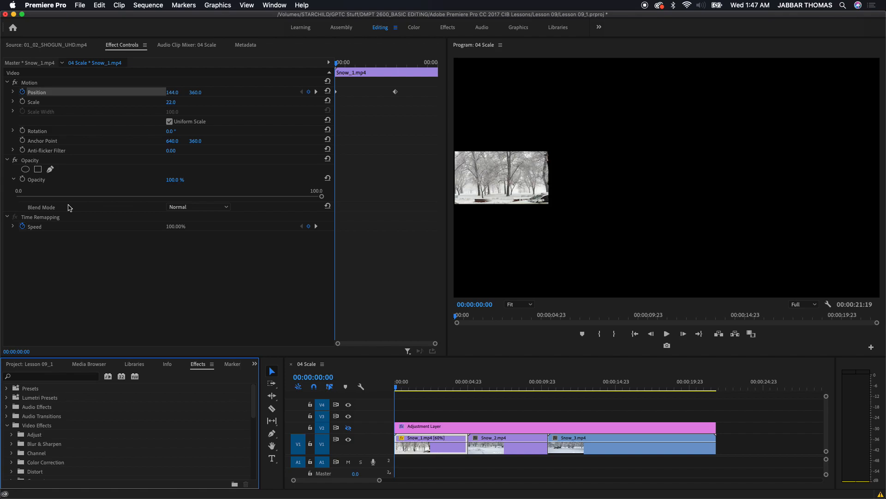
pyautogui.press('`')
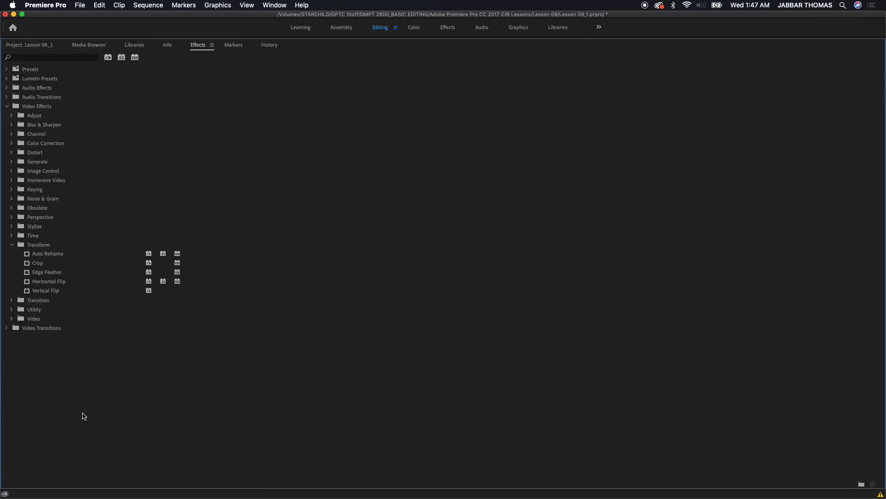
# Apply the Crop effect from the Transform category to the Snow_1.mp4 clip in the timeline.
pyautogui.click(41, 264)
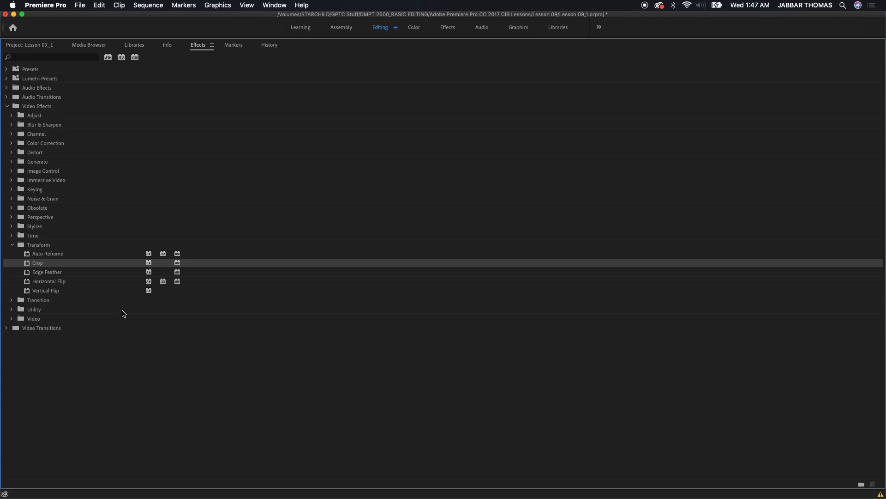
pyautogui.press('`')
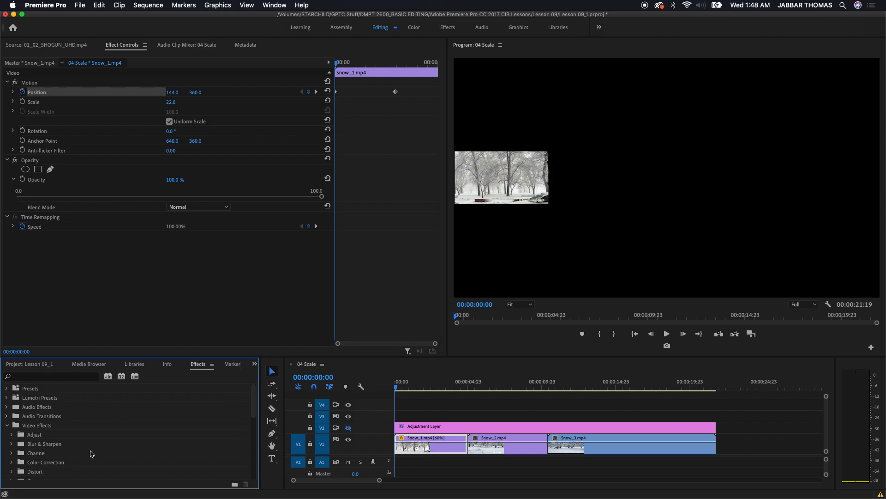
pyautogui.press('`')
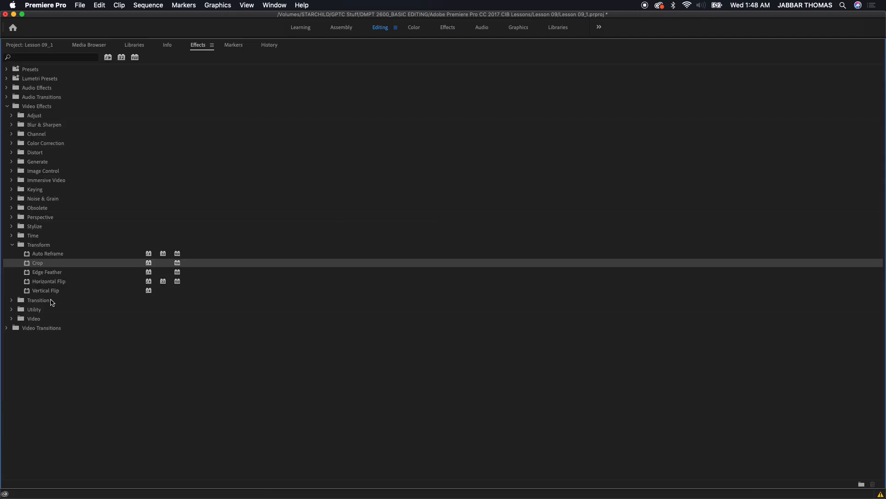
pyautogui.press('`')
pyautogui.scroll(-5, 48, 436)
pyautogui.doubleClick(28, 436)
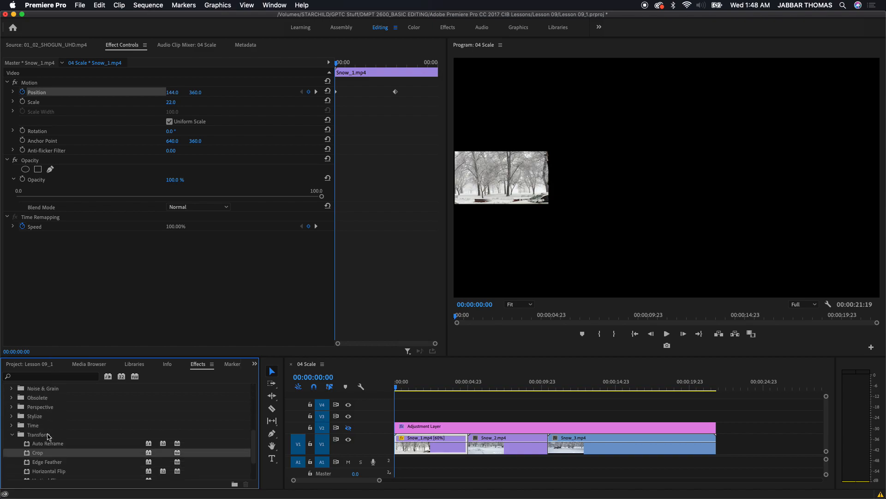
pyautogui.scroll(-1, 29, 437)
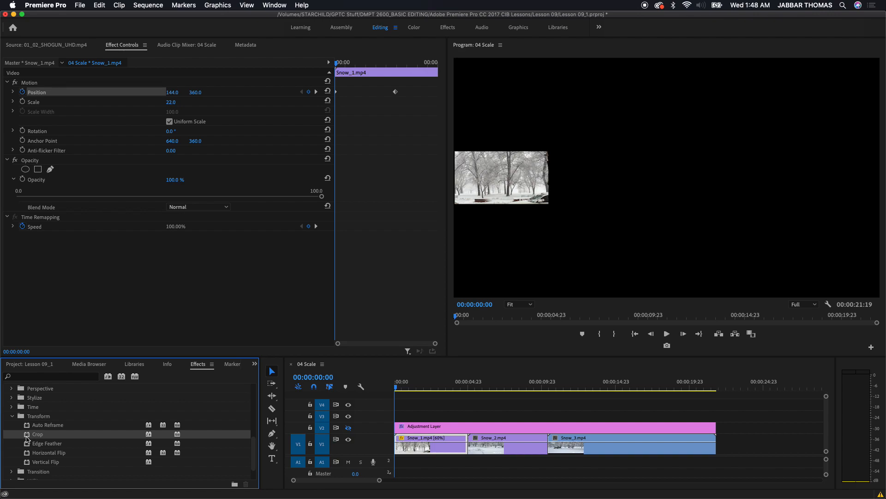
pyautogui.moveTo(27, 438); pyautogui.dragTo(422, 448)
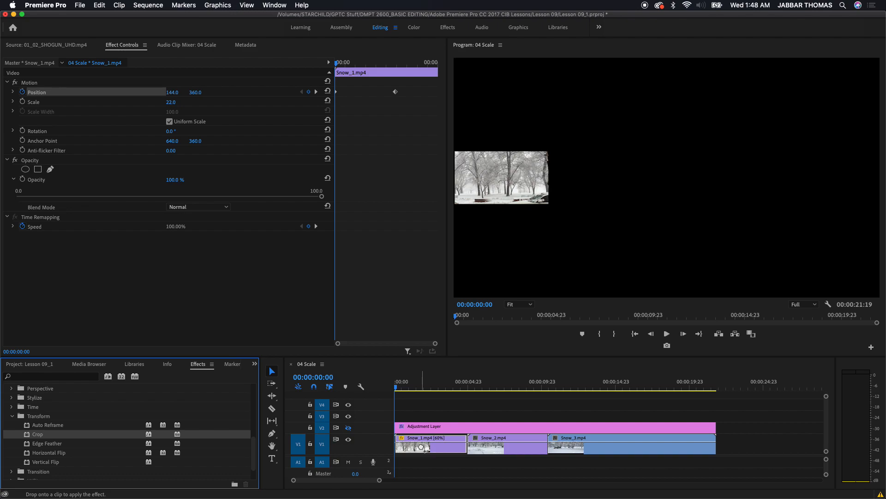
pyautogui.moveTo(422, 447); pyautogui.dragTo(422, 446)
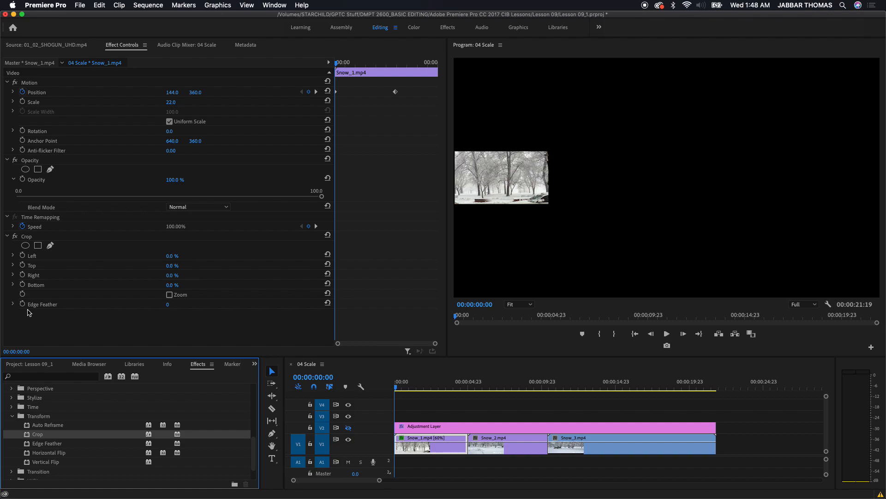
# Show the Crop effect's outline on the clip and try its edge percentages.
pyautogui.click(65, 236)
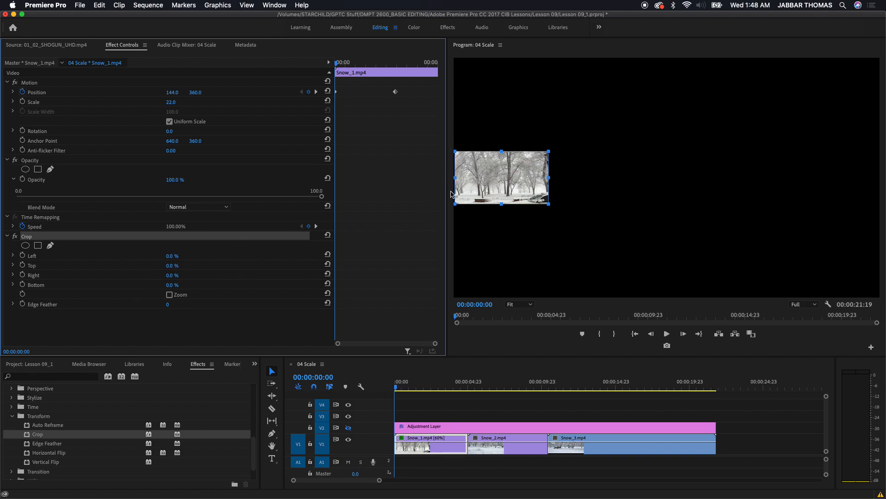
pyautogui.moveTo(169, 258)
pyautogui.mouseDown()
pyautogui.moveTo(183, 258)
pyautogui.moveTo(169, 258)
pyautogui.moveTo(173, 268)
pyautogui.moveTo(196, 268)
pyautogui.moveTo(171, 268)
pyautogui.moveTo(195, 275)
pyautogui.moveTo(172, 275)
pyautogui.mouseUp()
pyautogui.click(171, 286)
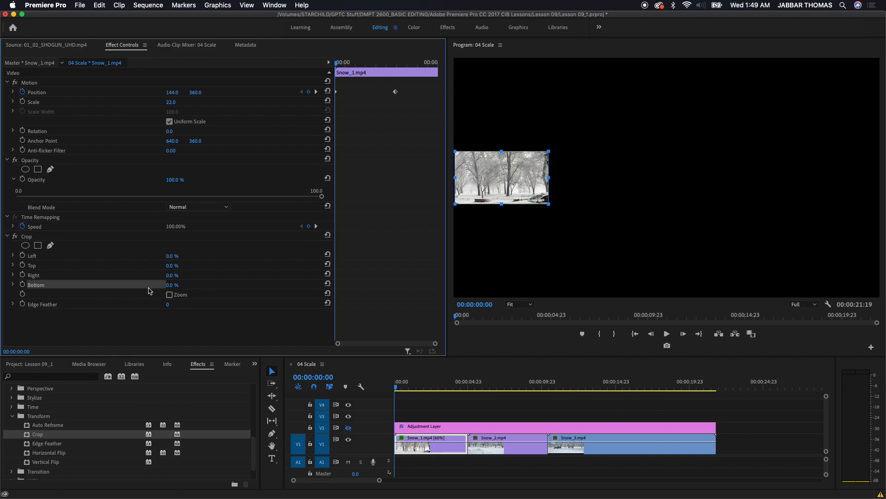
pyautogui.moveTo(171, 286)
pyautogui.mouseDown()
pyautogui.moveTo(190, 287)
pyautogui.moveTo(167, 287)
pyautogui.mouseUp()
# Try an Edge Feather of -96 on the Crop effect and set it back to 0.
pyautogui.moveTo(178, 304); pyautogui.dragTo(126, 305)
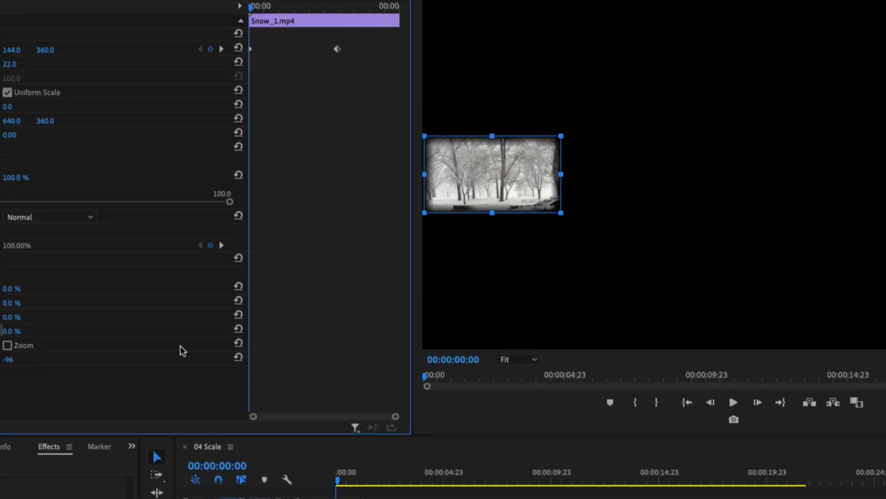
pyautogui.click(87, 396)
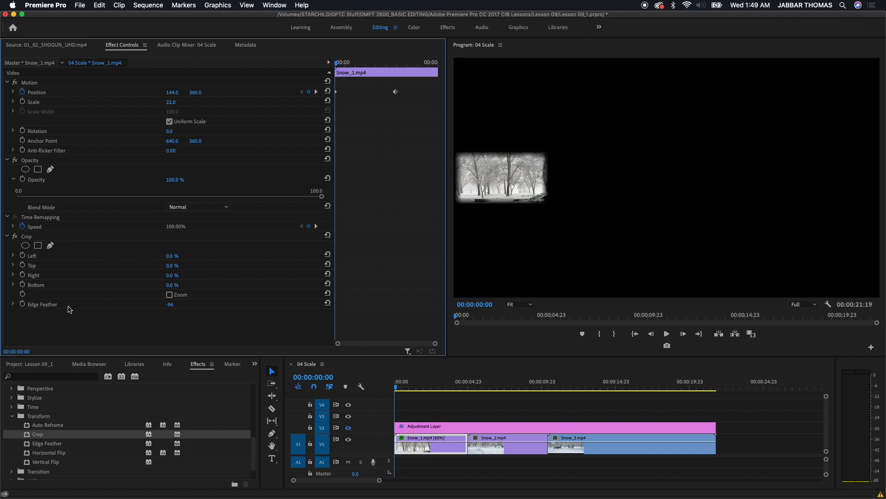
pyautogui.click(171, 304)
pyautogui.write('0')
pyautogui.press('Return')
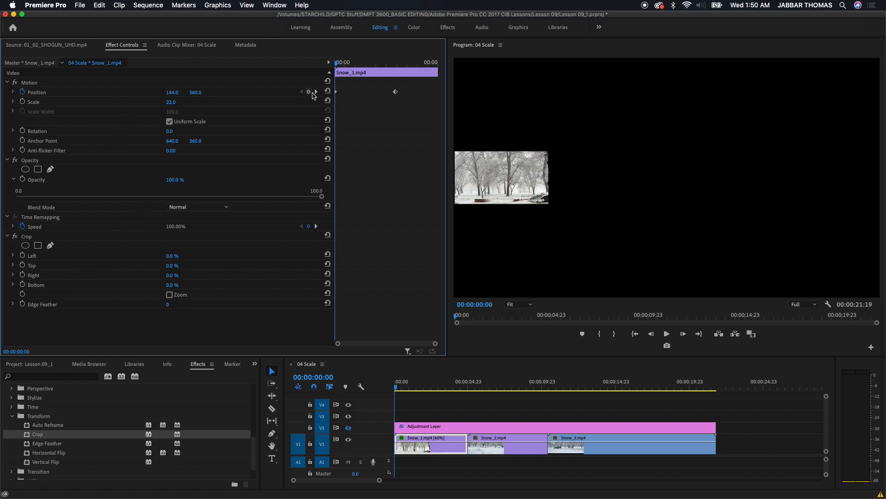
# Jump between the clip's two Position keyframes to compare the start and end of the move, returning to the first.
pyautogui.click(316, 92)
pyautogui.click(302, 92)
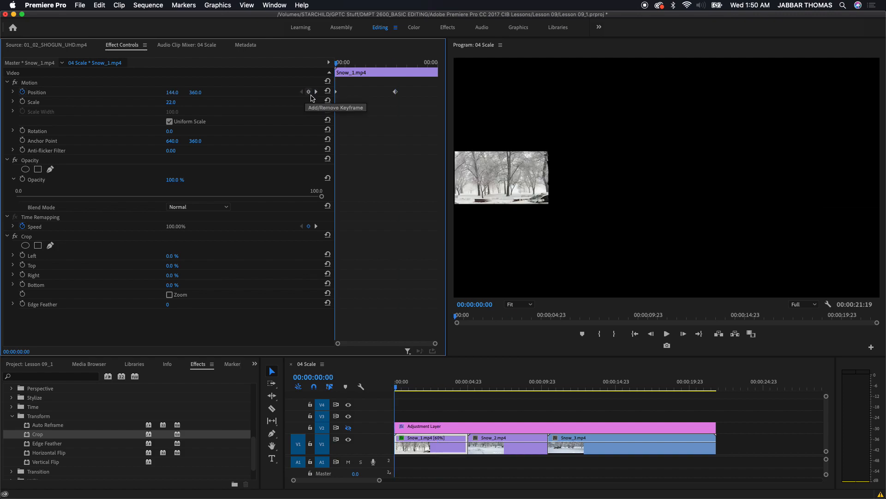
pyautogui.click(316, 92)
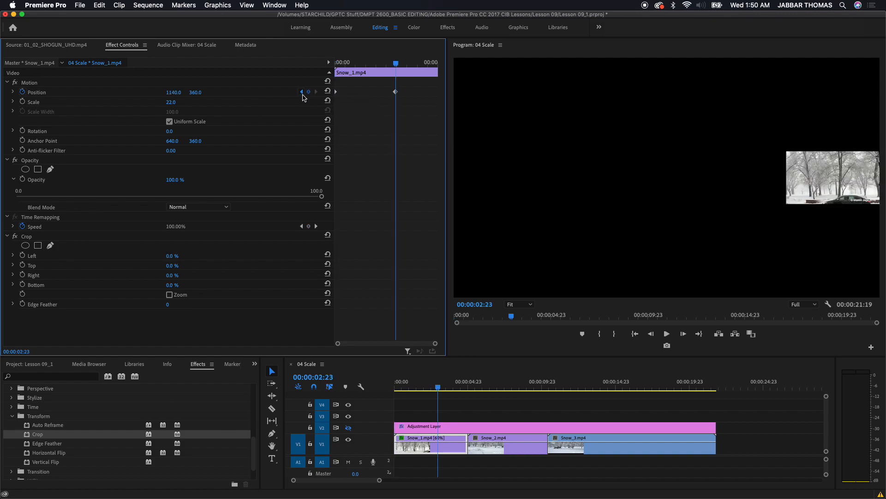
pyautogui.click(302, 92)
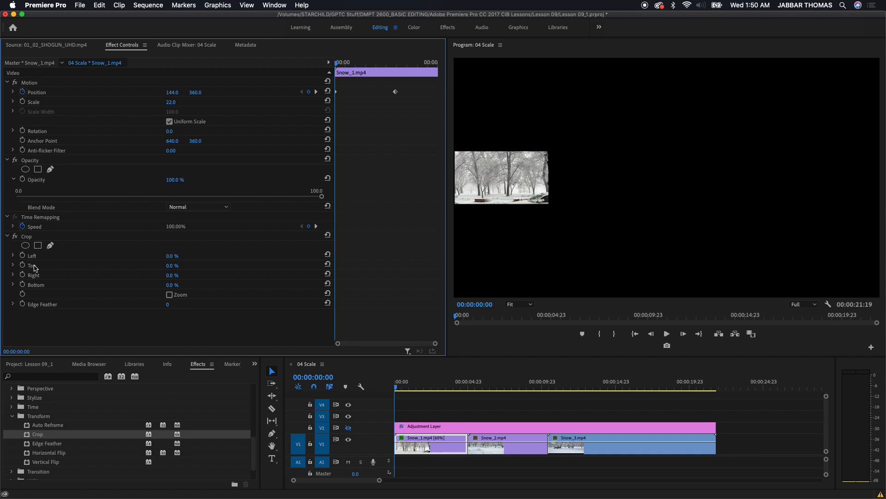
# Animate the Crop effect's Left value from 0% at the clip's start to 100% at the second Position keyframe.
pyautogui.click(22, 255)
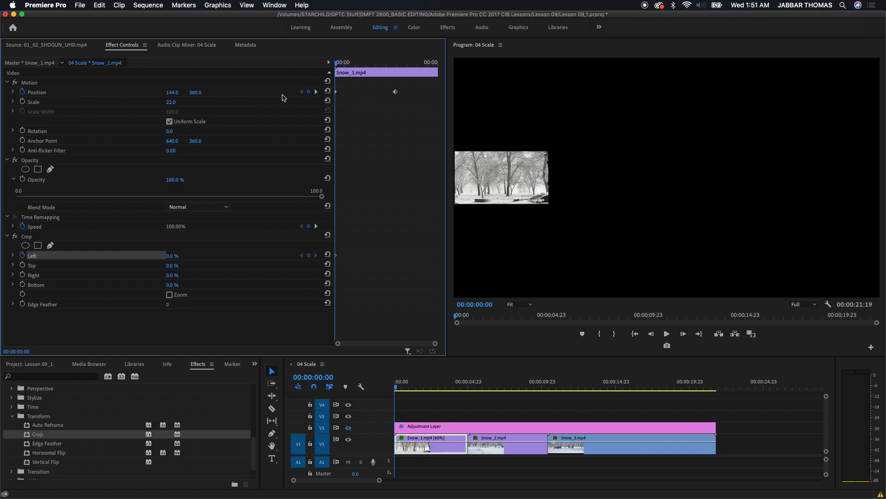
pyautogui.click(315, 92)
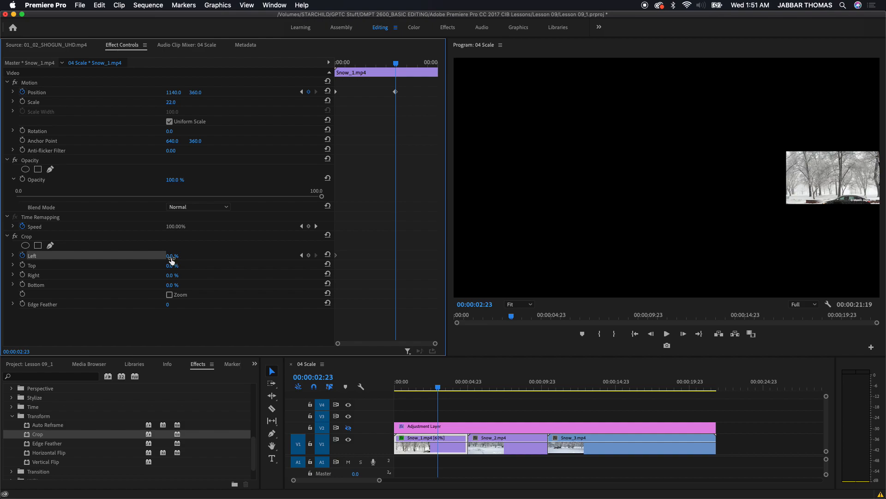
pyautogui.moveTo(172, 255); pyautogui.dragTo(218, 256)
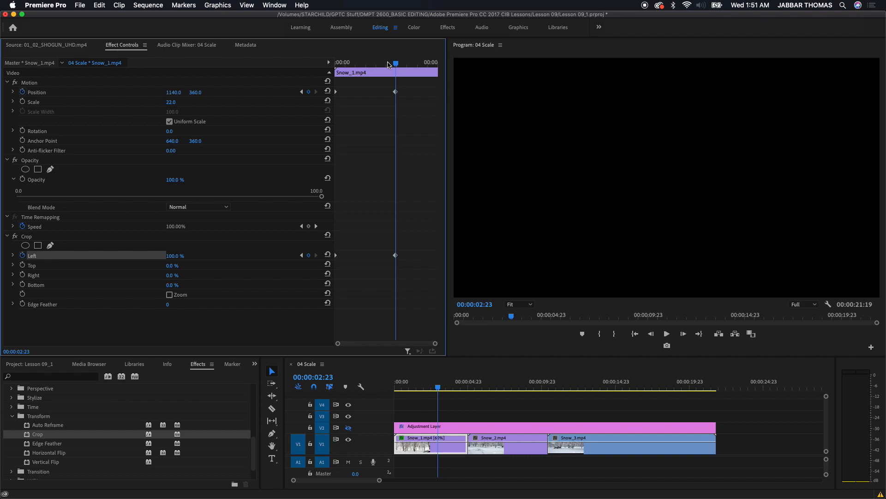
# Play Snow_1.mp4 from its start to preview the position move with the animated crop.
pyautogui.moveTo(388, 65); pyautogui.dragTo(300, 65)
pyautogui.press('space')
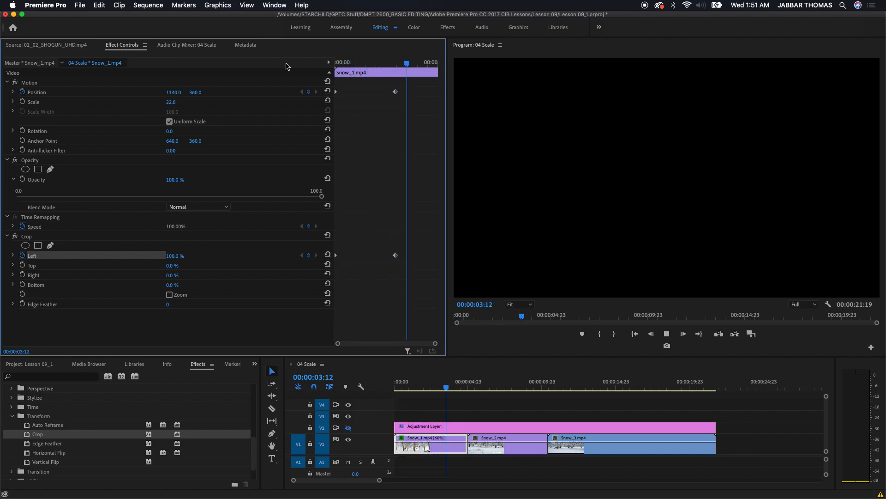
pyautogui.press('space')
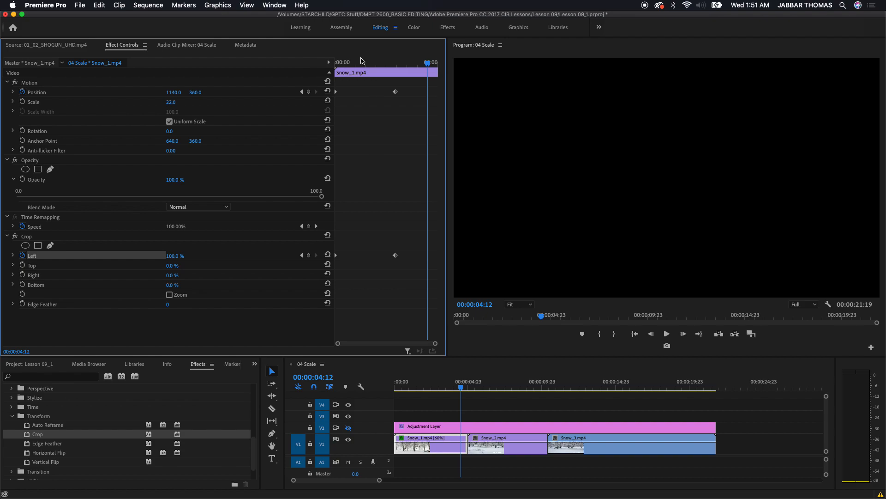
# Mark an In point at the sequence start and an Out point at Snow_1.mp4's second Position keyframe.
pyautogui.press('Home')
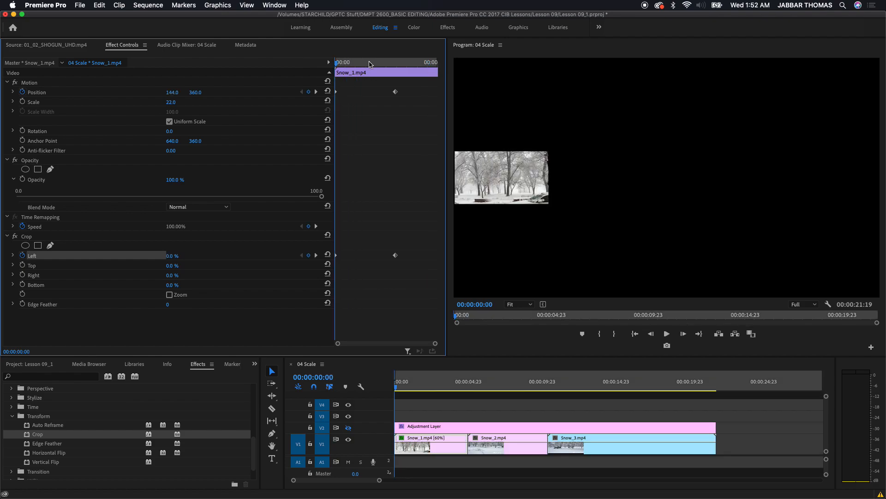
pyautogui.click(395, 63)
pyautogui.press('o')
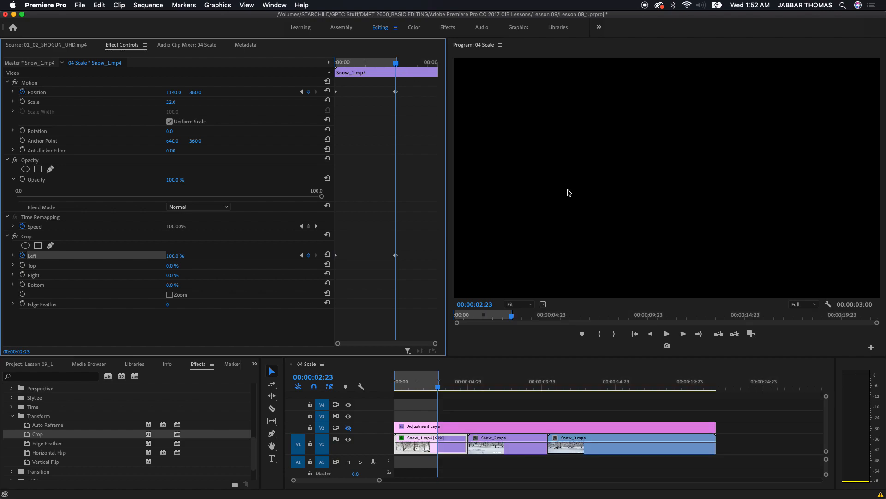
# Play the marked section from its start twice to review the crop animation, returning to the sequence start.
pyautogui.moveTo(366, 64); pyautogui.dragTo(330, 65)
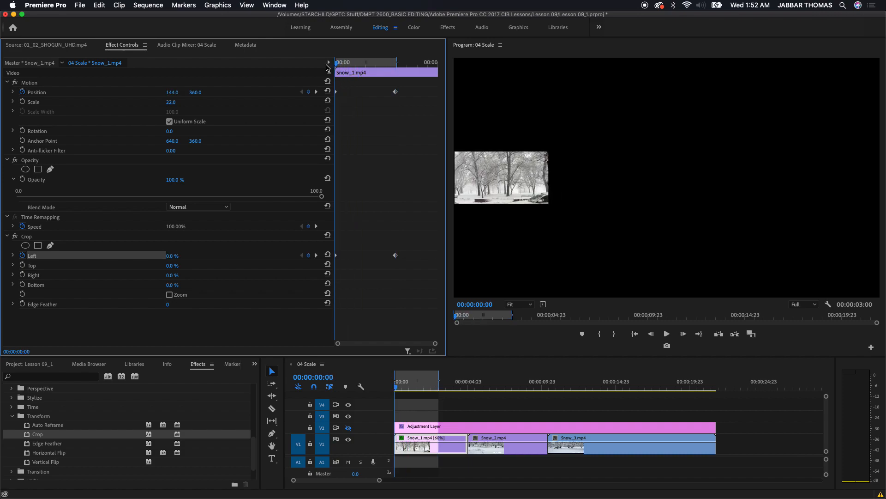
pyautogui.press('space')
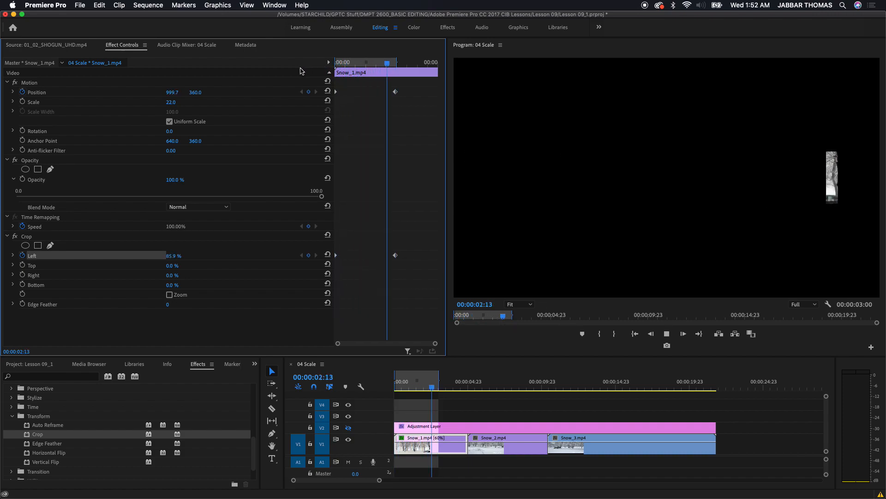
pyautogui.press('space')
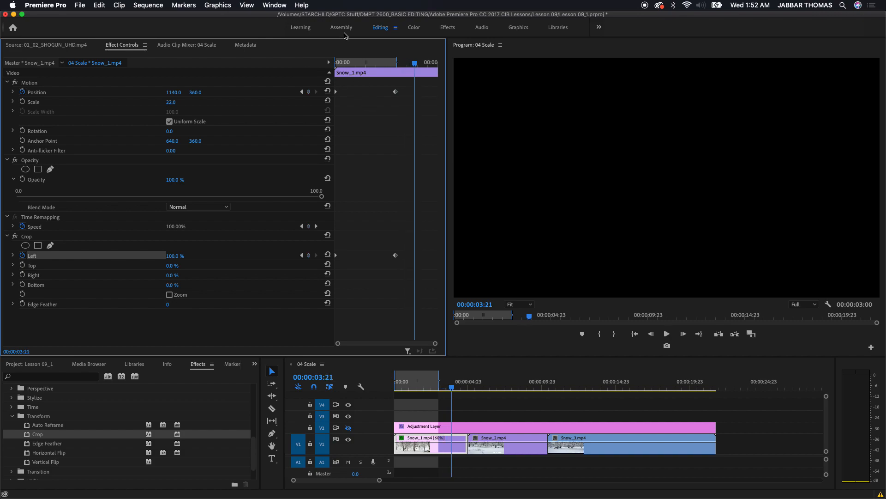
pyautogui.moveTo(407, 62); pyautogui.dragTo(307, 65)
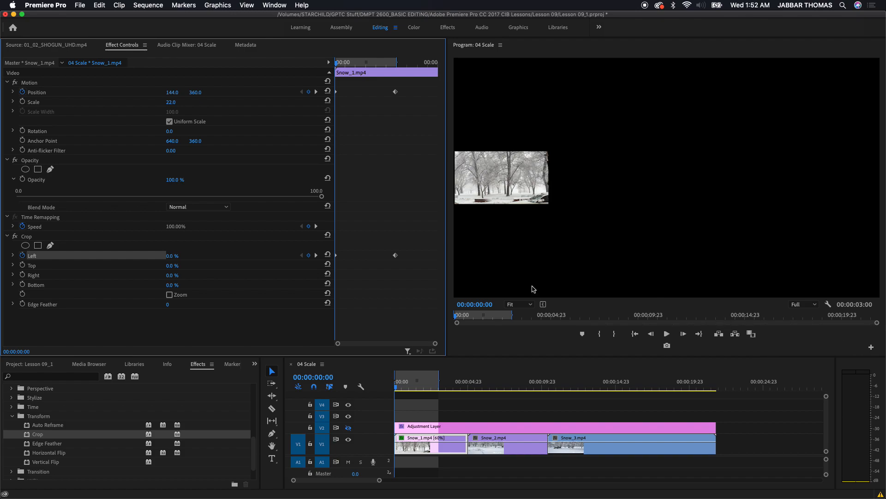
pyautogui.press('space')
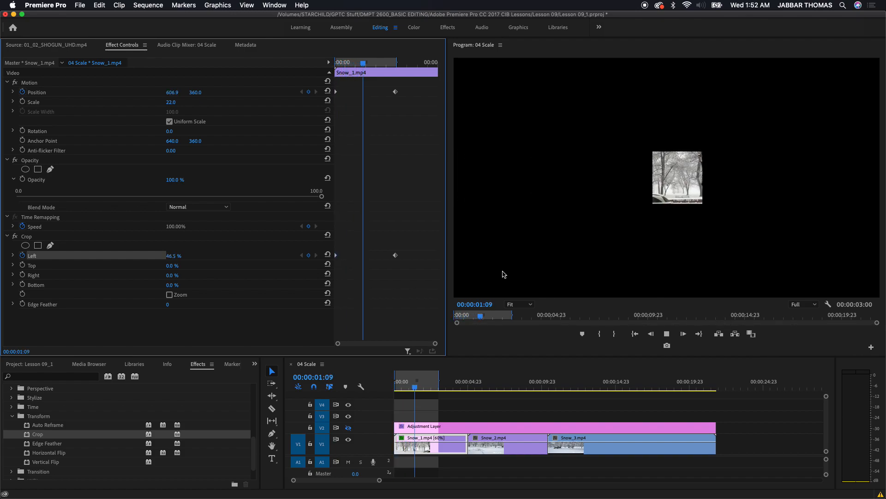
pyautogui.press('space')
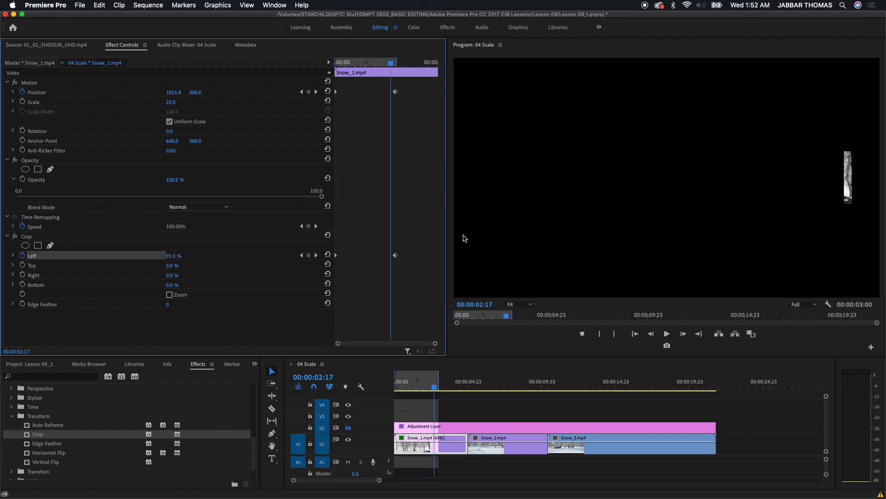
pyautogui.press('Home')
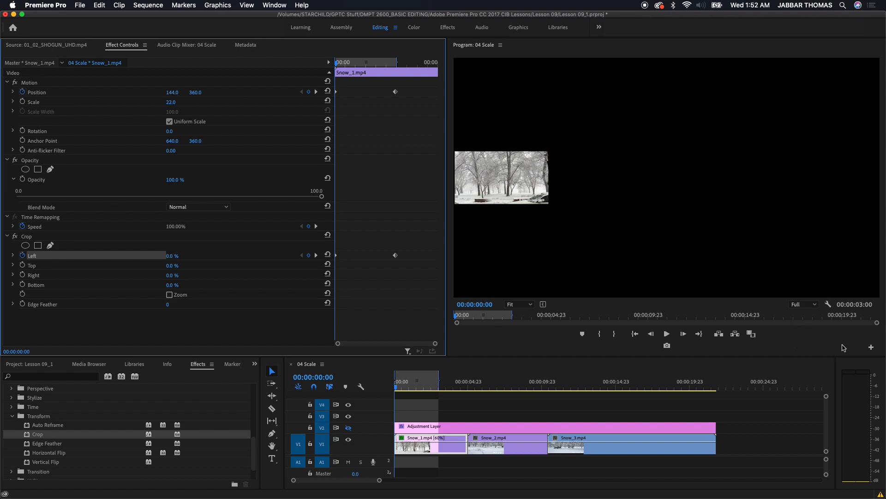
# Add the Play Video In to Out and loop playback controls to the Program monitor's transport controls.
pyautogui.click(871, 347)
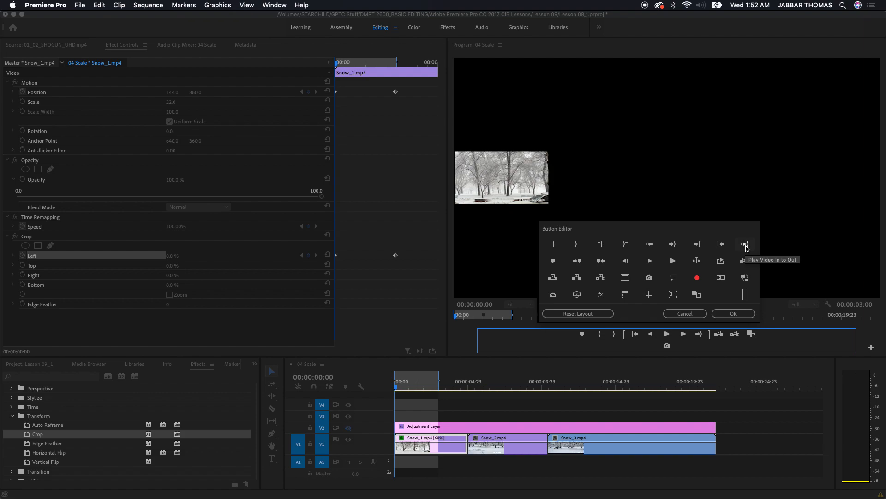
pyautogui.moveTo(746, 248); pyautogui.dragTo(689, 347)
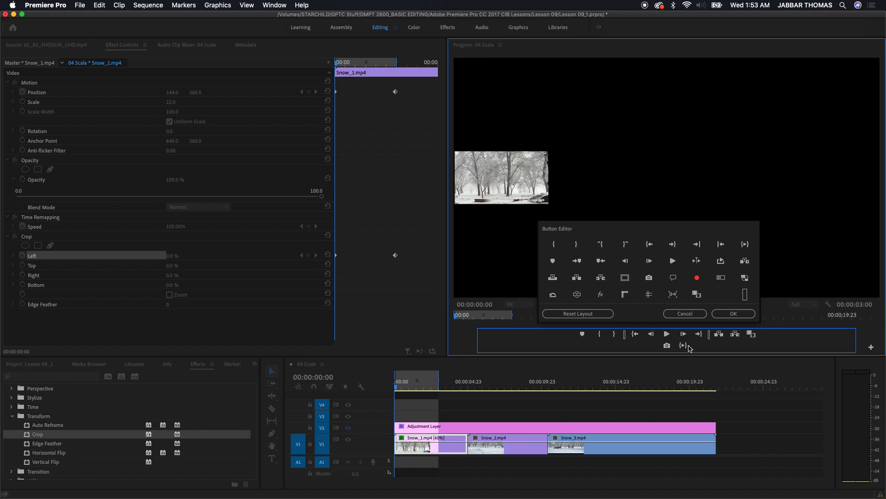
pyautogui.click(734, 314)
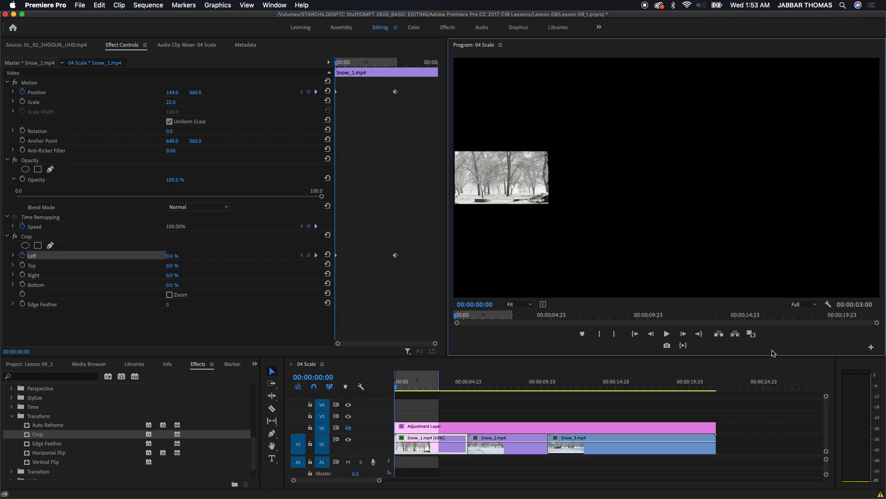
pyautogui.click(871, 346)
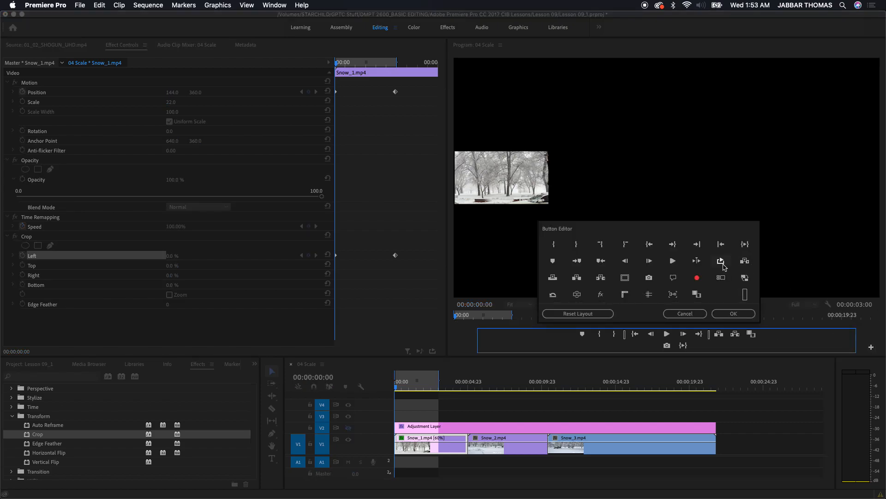
pyautogui.moveTo(723, 267); pyautogui.dragTo(696, 346)
pyautogui.click(734, 314)
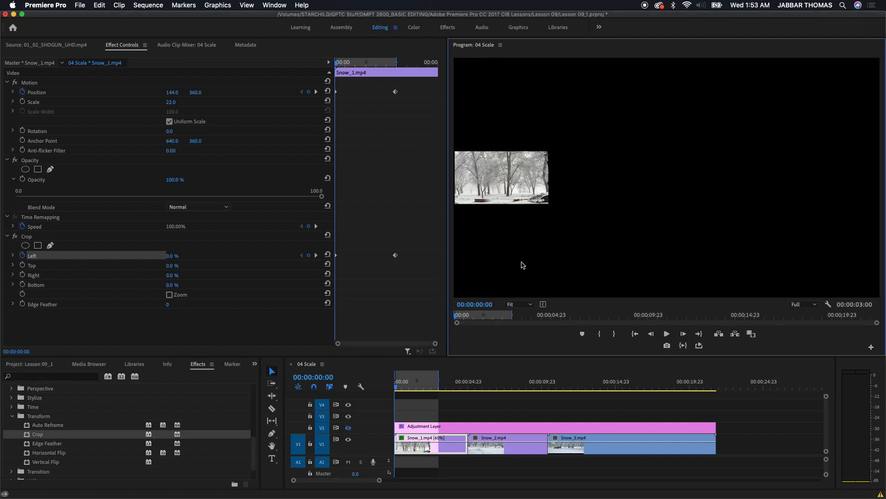
# Preview the crop animation with ordinary playback, and play it repeatedly between the In and Out points.
pyautogui.press('space')
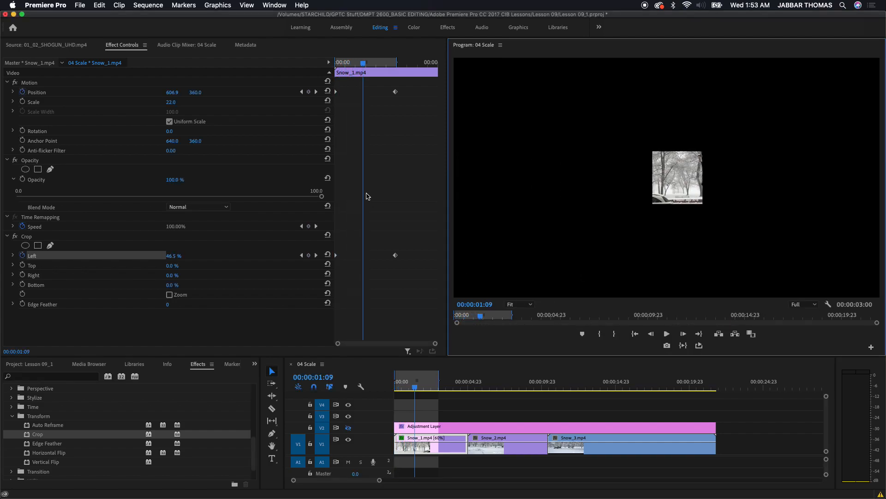
pyautogui.moveTo(362, 65); pyautogui.dragTo(289, 66)
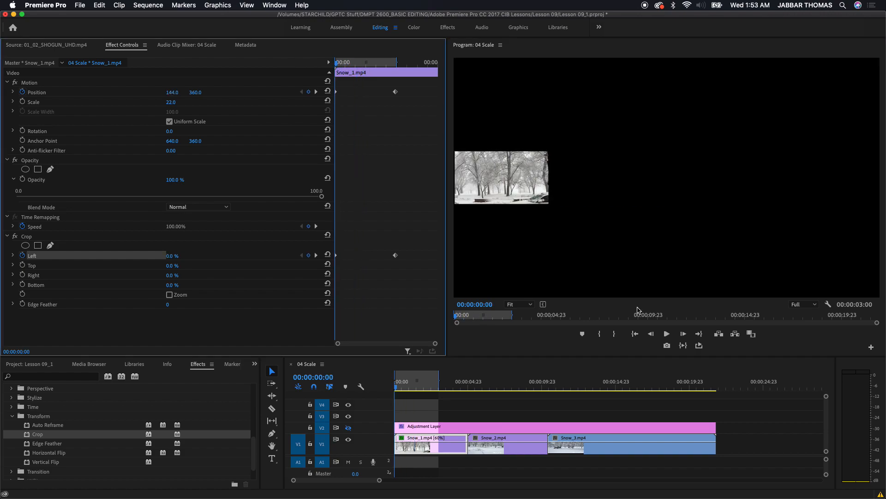
pyautogui.click(683, 347)
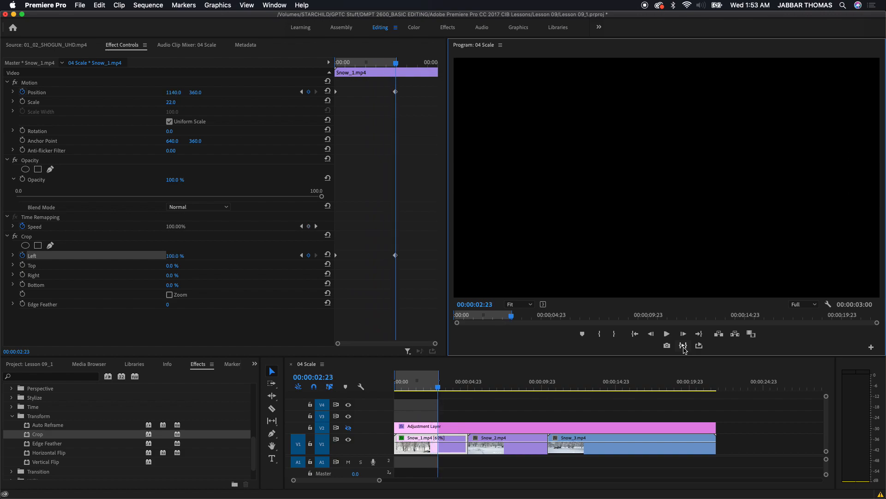
pyautogui.click(685, 350)
pyautogui.click(684, 346)
pyautogui.click(683, 346)
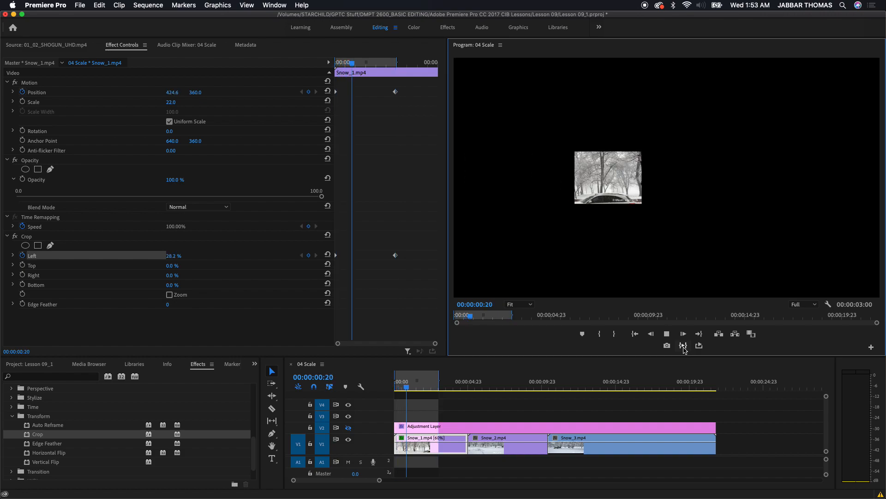
pyautogui.click(684, 346)
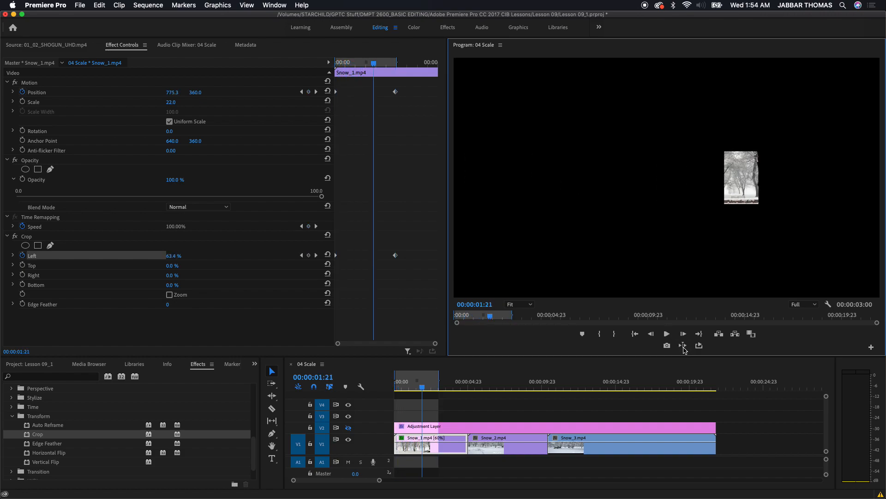
# Clear the sequence's In and Out points and deselect the Crop effect's Left property.
pyautogui.hotkey('alt', 'x')
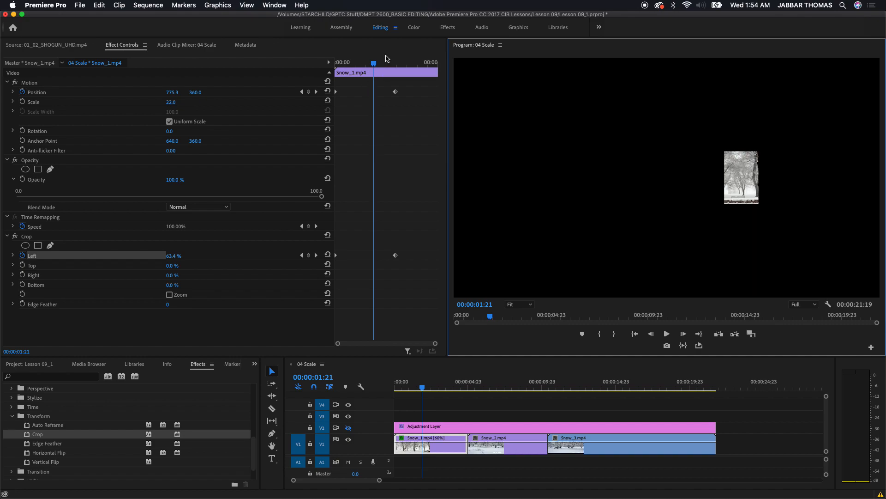
pyautogui.click(319, 104)
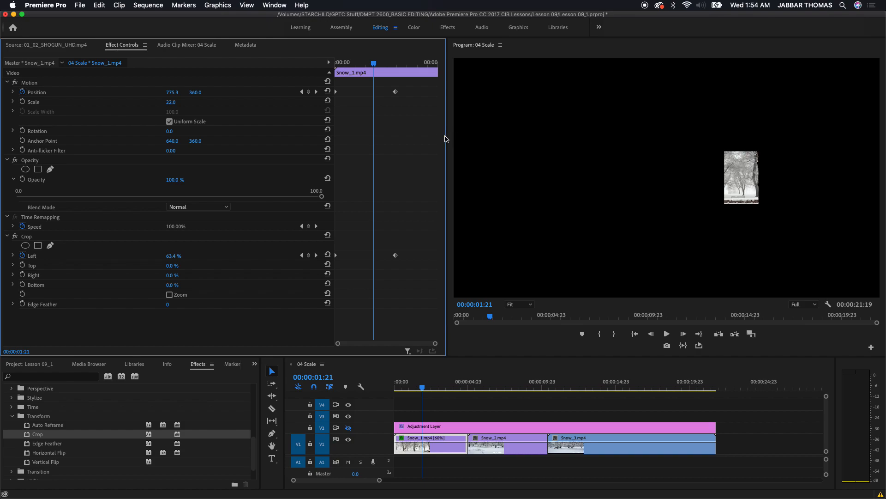
# Resize the Effect Controls layout to give the keyframe area more room while keeping the Program monitor large.
pyautogui.moveTo(446, 139); pyautogui.dragTo(728, 157)
pyautogui.moveTo(548, 138); pyautogui.dragTo(255, 113)
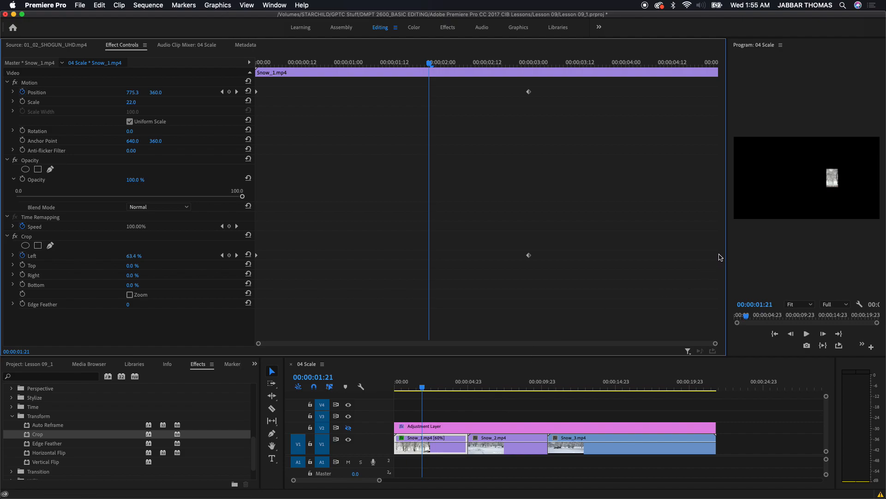
pyautogui.moveTo(727, 251); pyautogui.dragTo(336, 214)
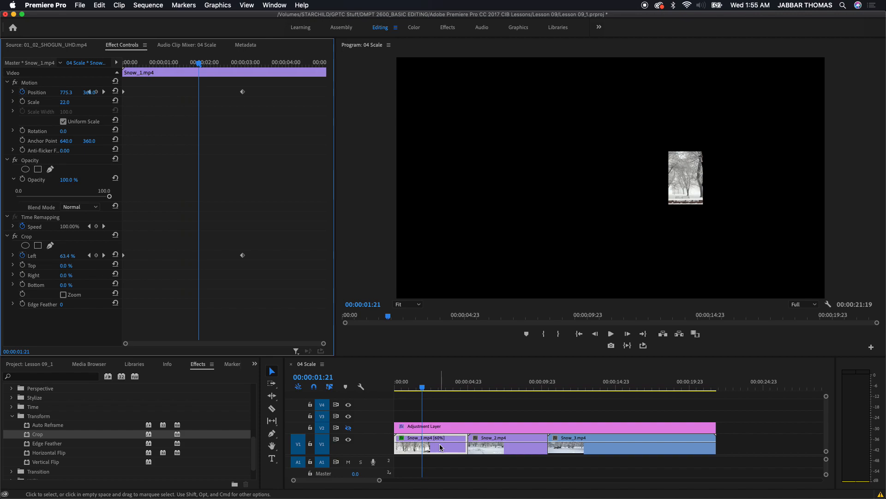
# Try raising the clip's vertical position at 00:00:01:13, between the two Position keyframes, and undo the change.
pyautogui.moveTo(441, 385); pyautogui.dragTo(417, 385)
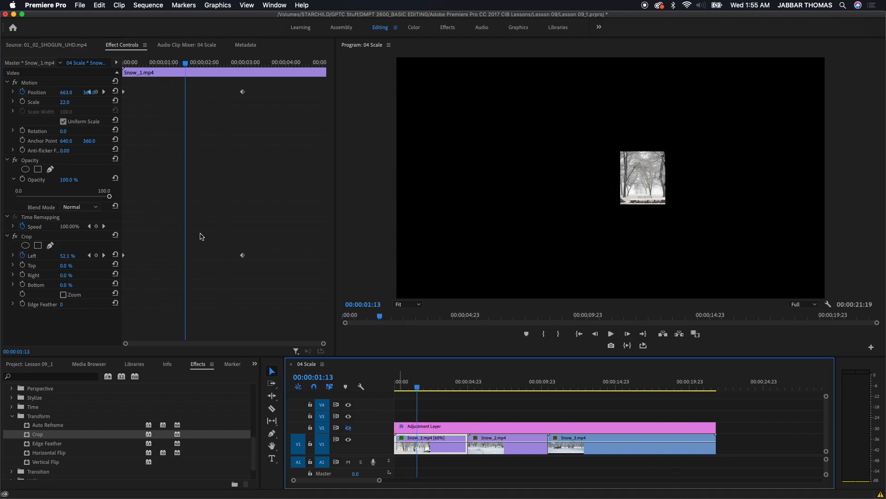
pyautogui.moveTo(90, 95); pyautogui.dragTo(94, 92)
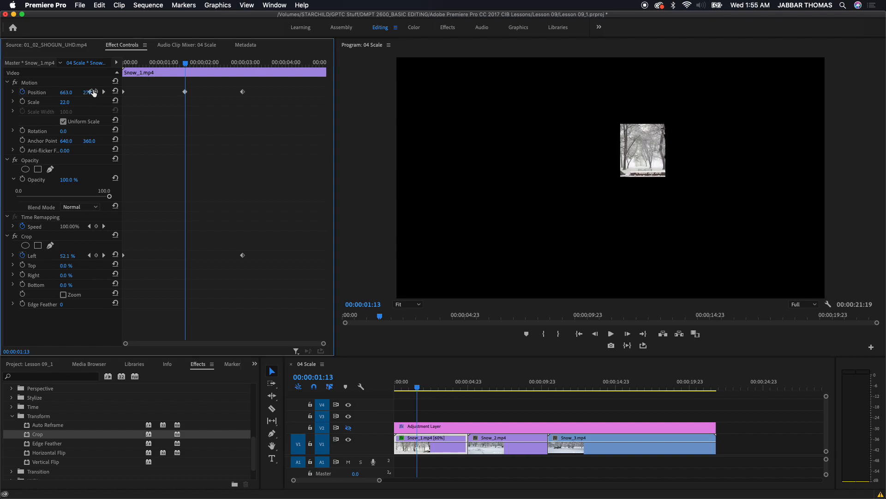
pyautogui.press('super+z')
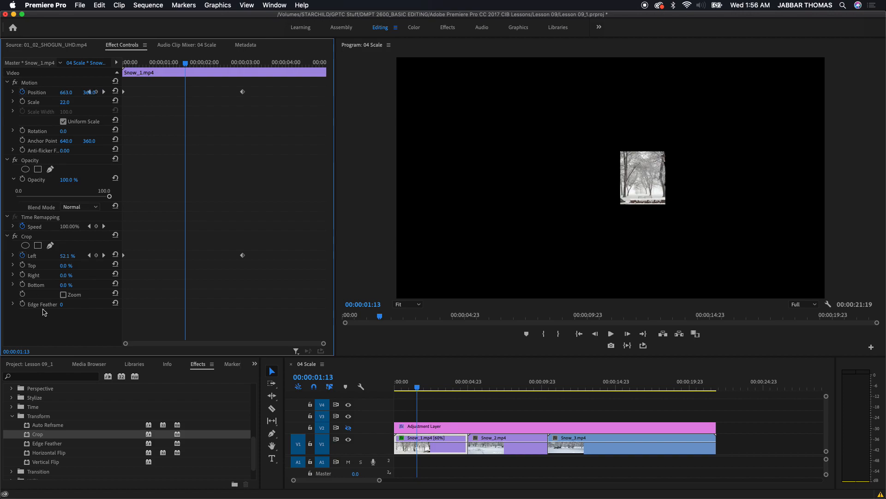
# Apply the Basic 3D effect from the Perspective video effects to the Snow_1.mp4 clip.
pyautogui.click(14, 420)
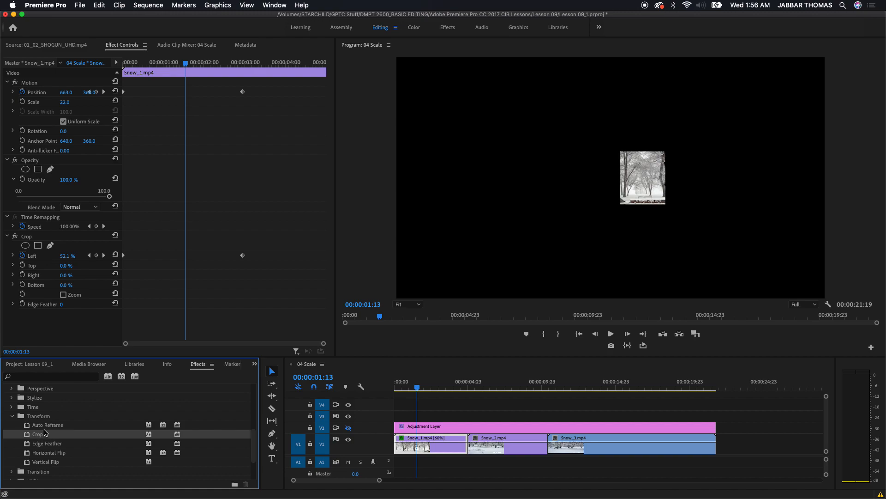
pyautogui.scroll(3, 46, 432)
pyautogui.scroll(5, 46, 431)
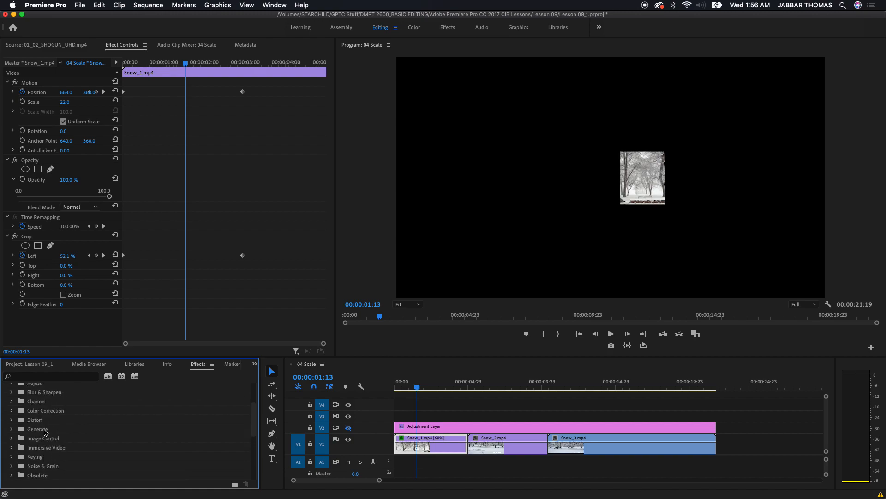
pyautogui.scroll(-8, 45, 431)
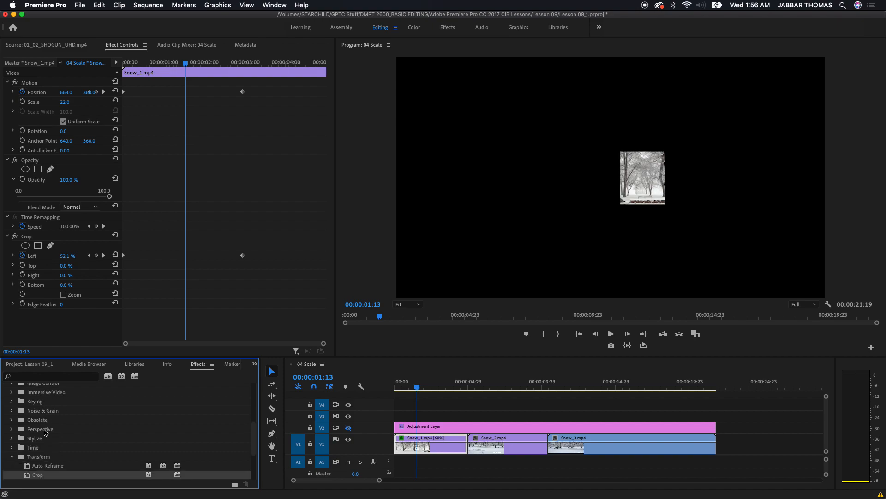
pyautogui.click(12, 429)
pyautogui.scroll(-1, 103, 439)
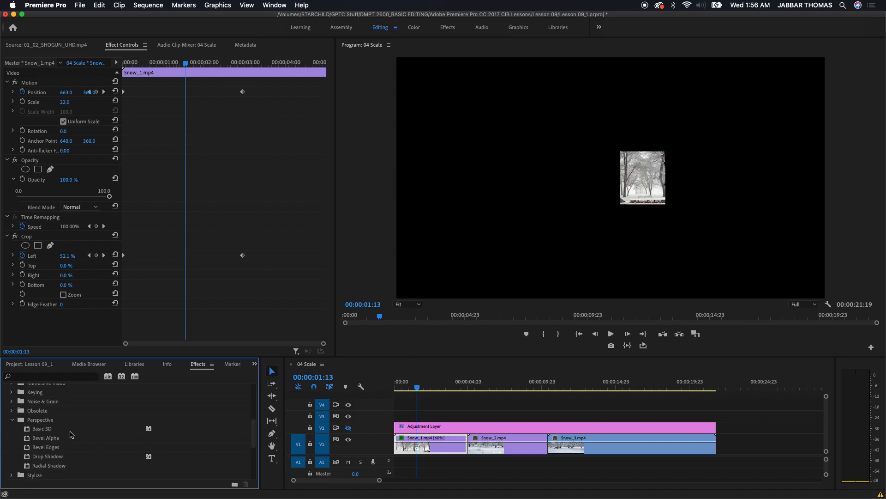
pyautogui.click(46, 429)
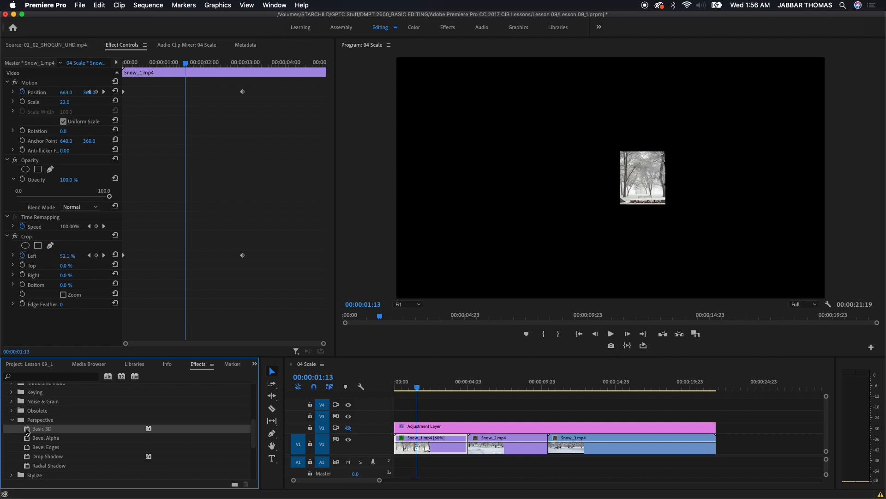
pyautogui.moveTo(26, 432); pyautogui.dragTo(414, 444)
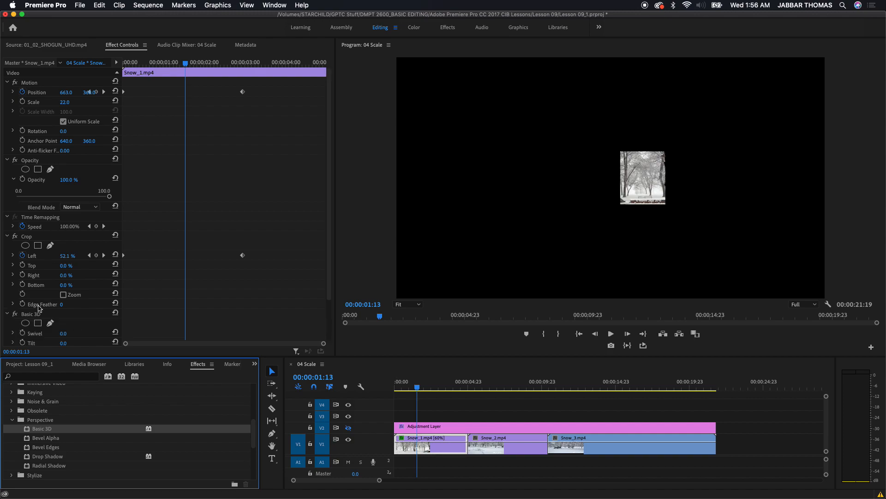
pyautogui.scroll(-5, 43, 286)
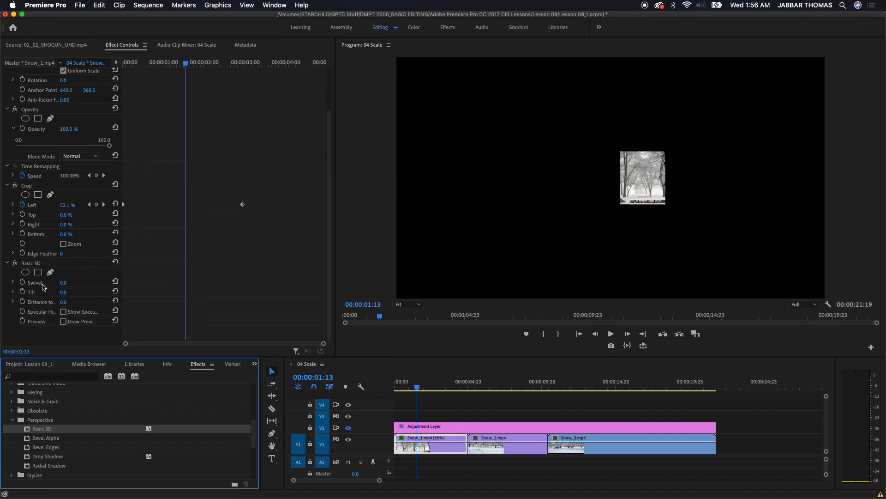
# Examine the Snow_1.mp4 clip's Motion, Opacity and Time Remapping controls together with the added Crop and Basic 3D properties.
pyautogui.scroll(5, 43, 286)
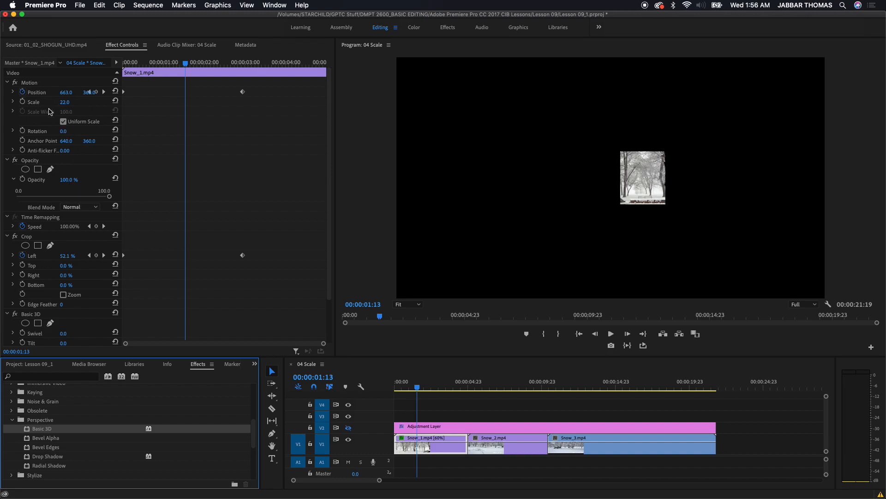
pyautogui.scroll(-5, 50, 112)
pyautogui.scroll(5, 54, 276)
pyautogui.scroll(-5, 55, 276)
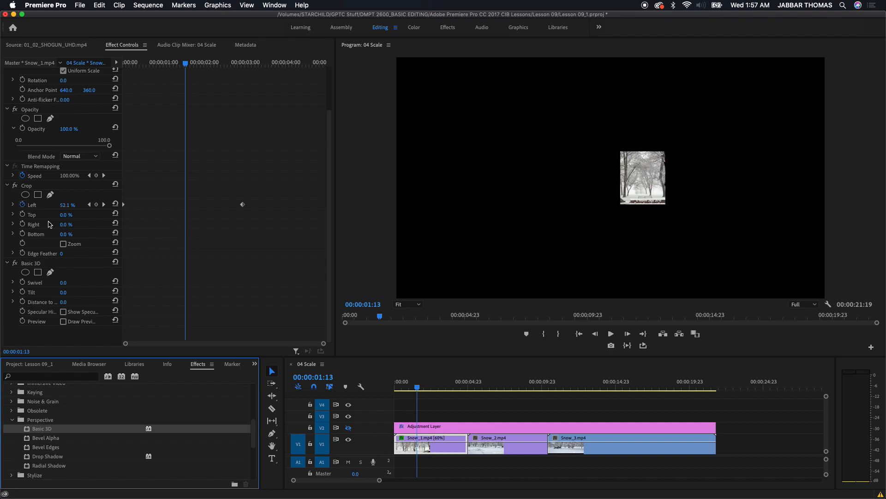
pyautogui.scroll(5, 50, 224)
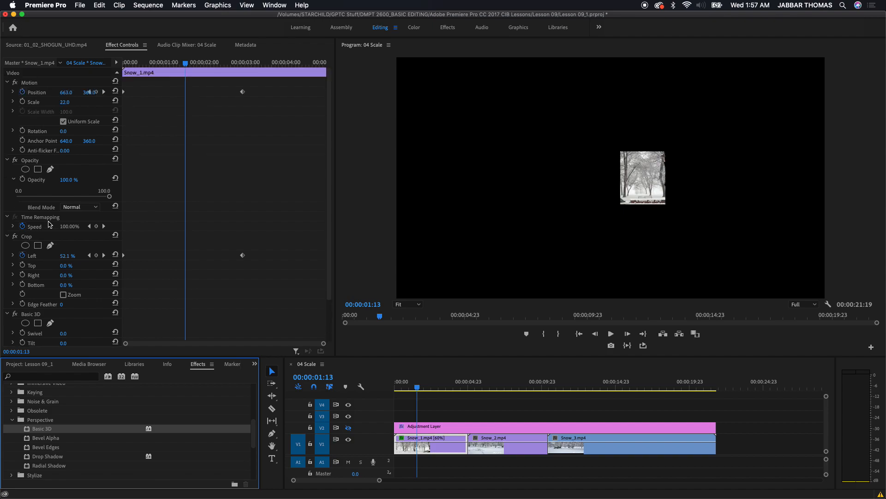
pyautogui.scroll(-5, 62, 154)
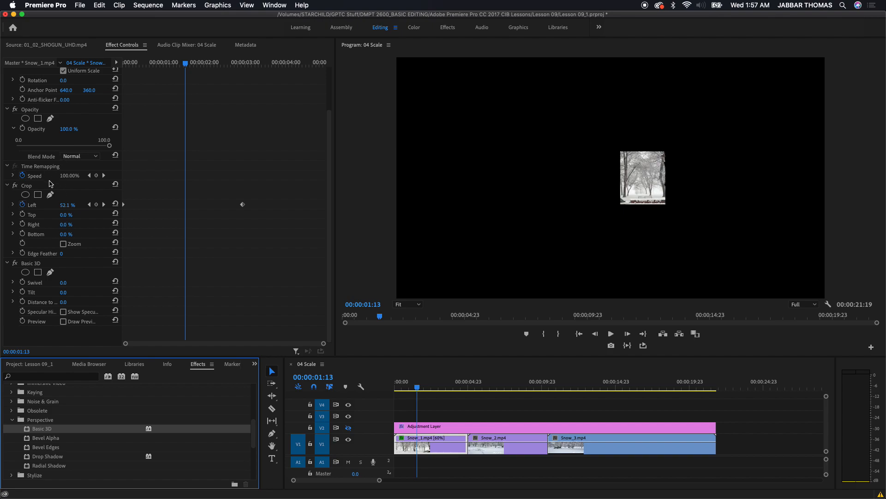
pyautogui.scroll(5, 51, 183)
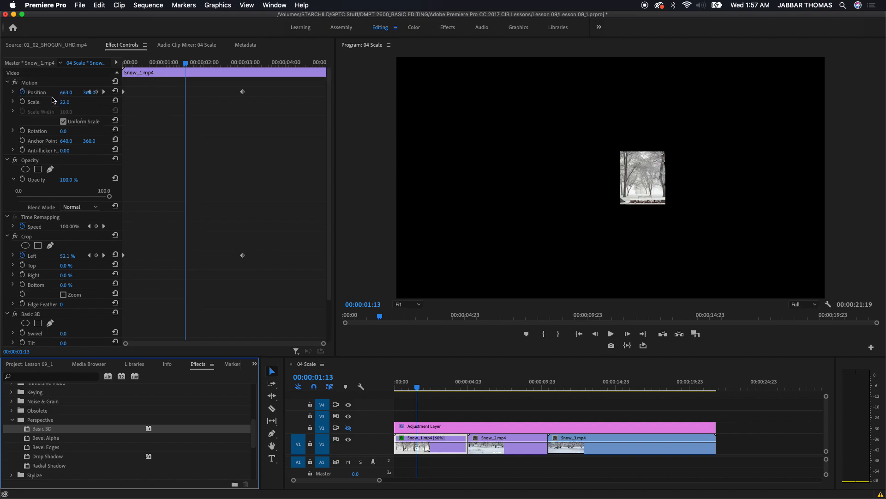
pyautogui.scroll(-5, 53, 100)
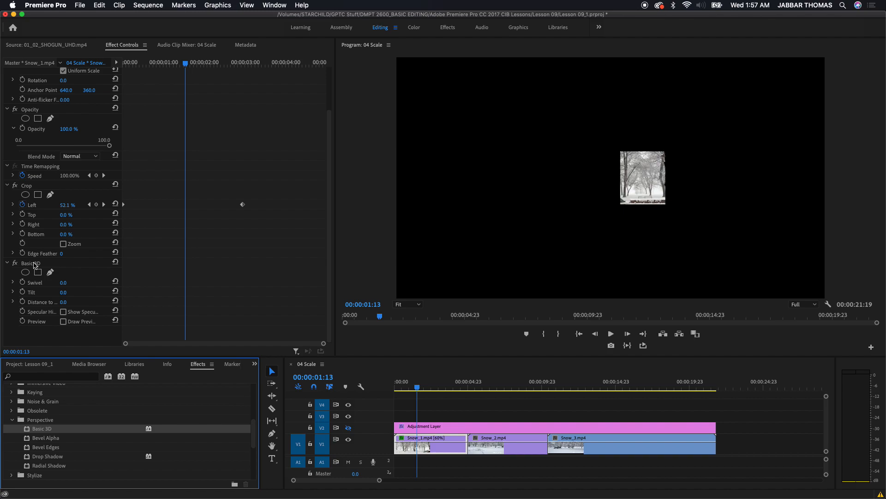
# Try placing Basic 3D above Crop in the clip's effect order, and return it below Crop.
pyautogui.moveTo(33, 264); pyautogui.dragTo(34, 183)
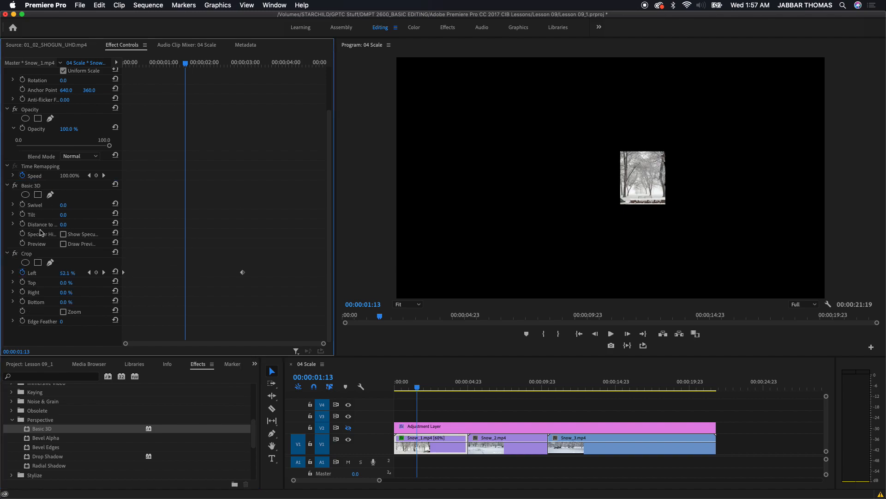
pyautogui.click(37, 189)
pyautogui.moveTo(37, 189); pyautogui.dragTo(40, 327)
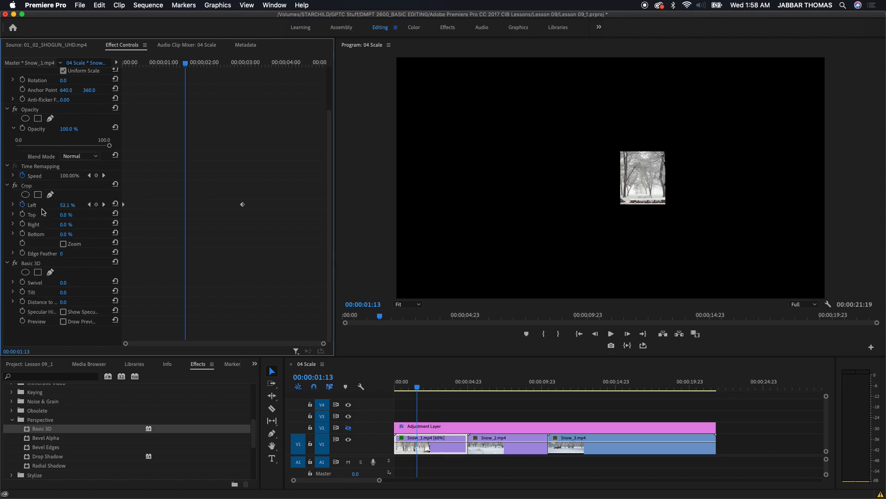
pyautogui.moveTo(30, 265); pyautogui.dragTo(52, 298)
# Try a Basic 3D Distance to Image of about -46, and reset it to 0.
pyautogui.moveTo(63, 301)
pyautogui.mouseDown()
pyautogui.moveTo(98, 302)
pyautogui.moveTo(23, 302)
pyautogui.moveTo(71, 303)
pyautogui.mouseUp()
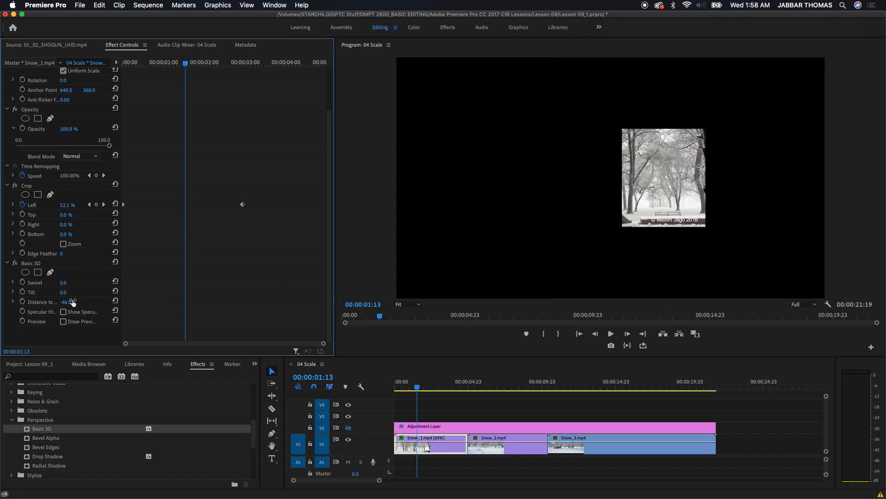
pyautogui.click(69, 302)
pyautogui.write('0')
pyautogui.press('Return')
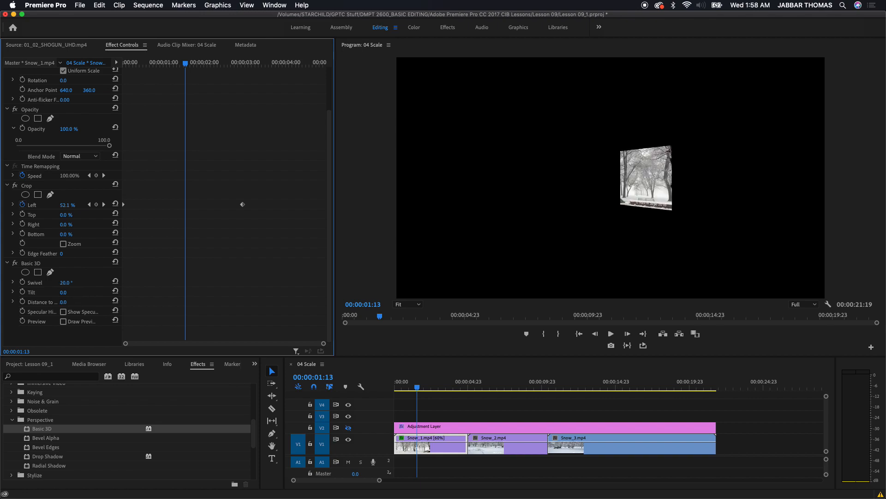
# Try Basic 3D Swivel angles such as 20°, 106° and 29°, and reset Swivel to 0.
pyautogui.moveTo(65, 282); pyautogui.dragTo(84, 282)
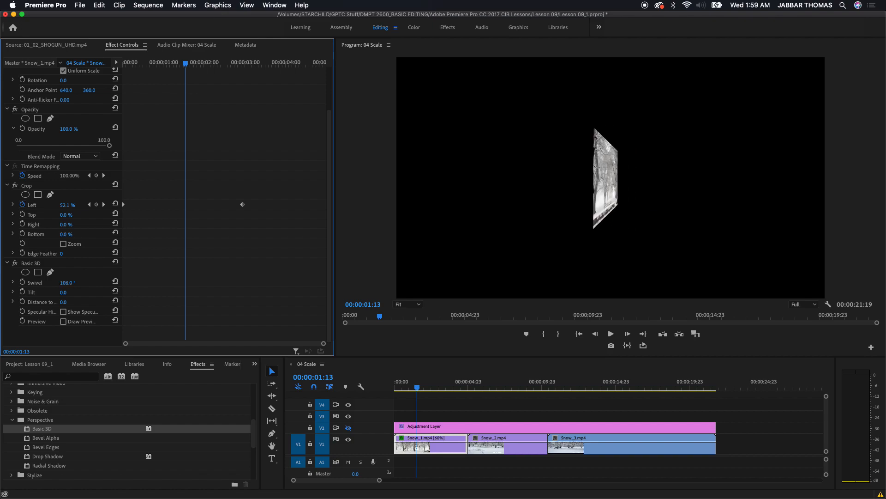
pyautogui.moveTo(84, 282); pyautogui.dragTo(2, 320)
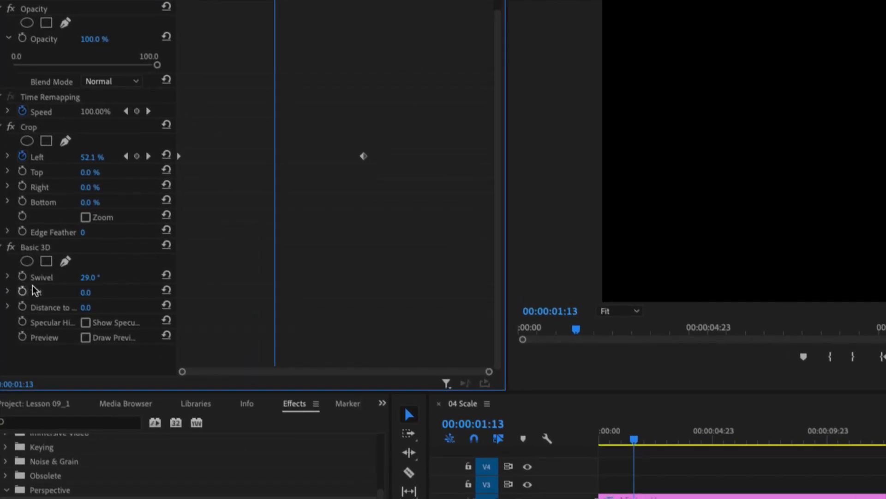
pyautogui.click(92, 277)
pyautogui.write('0')
pyautogui.press('Return')
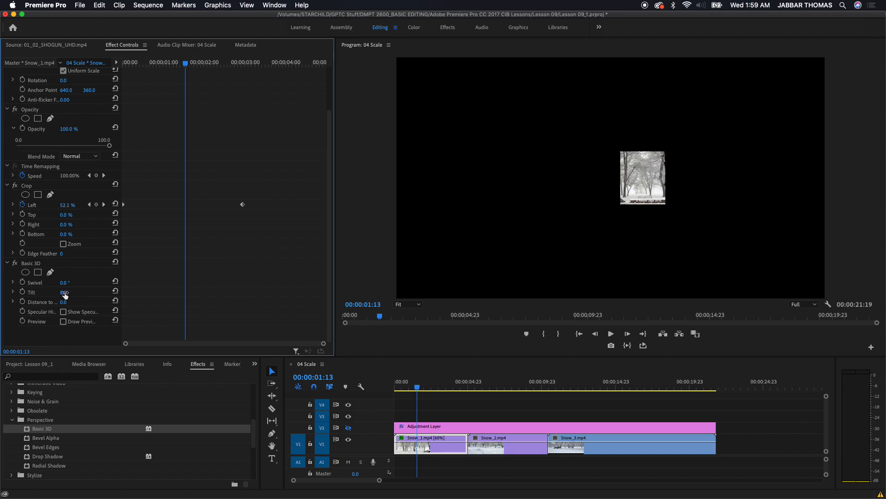
# Try tilting the clip about 4° with Basic 3D, and reset Tilt to 0.
pyautogui.moveTo(65, 296)
pyautogui.mouseDown()
pyautogui.moveTo(111, 295)
pyautogui.moveTo(40, 296)
pyautogui.moveTo(95, 296)
pyautogui.moveTo(70, 293)
pyautogui.mouseUp()
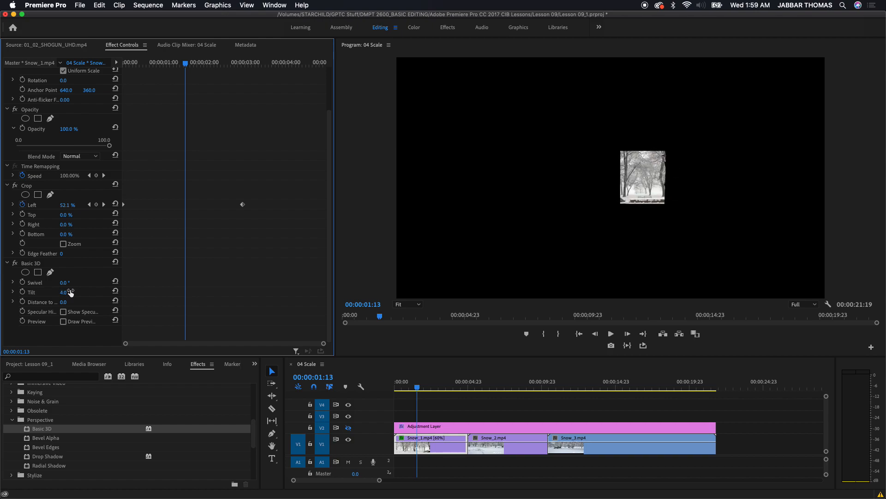
pyautogui.click(71, 292)
pyautogui.write('0')
pyautogui.press('Return')
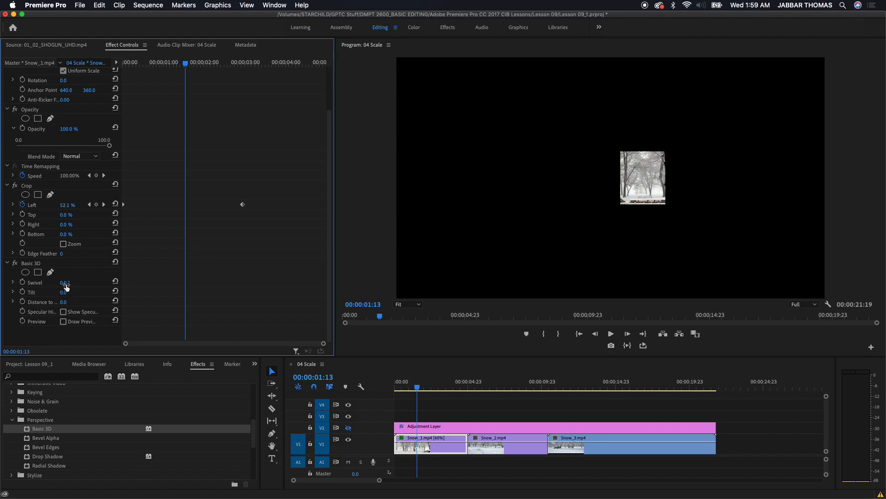
# Try spinning the clip through several full Swivel turns, including 3x6.0°, and reset Swivel to 0.
pyautogui.moveTo(64, 282); pyautogui.dragTo(103, 273)
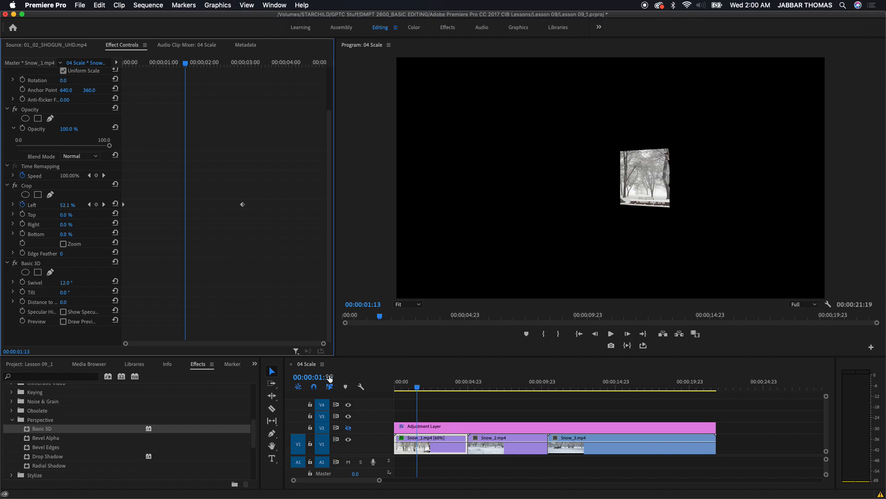
pyautogui.moveTo(66, 287); pyautogui.dragTo(561, 286)
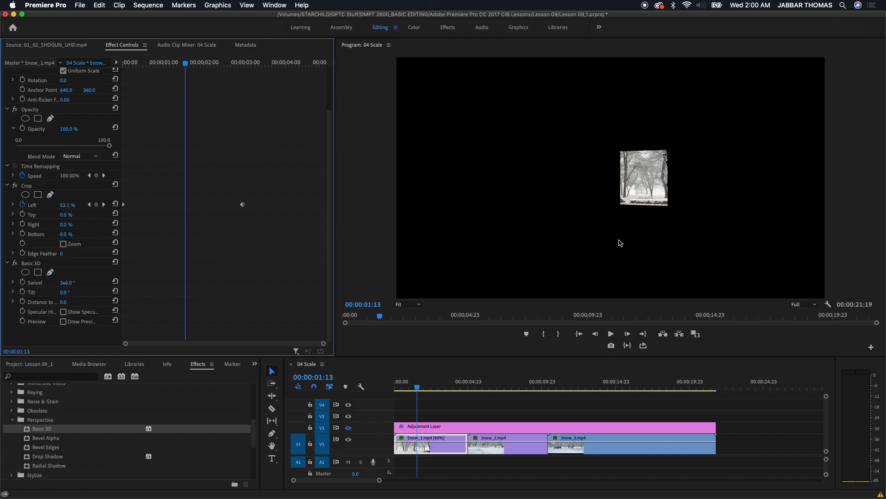
pyautogui.moveTo(67, 283); pyautogui.dragTo(231, 283)
pyautogui.click(71, 282)
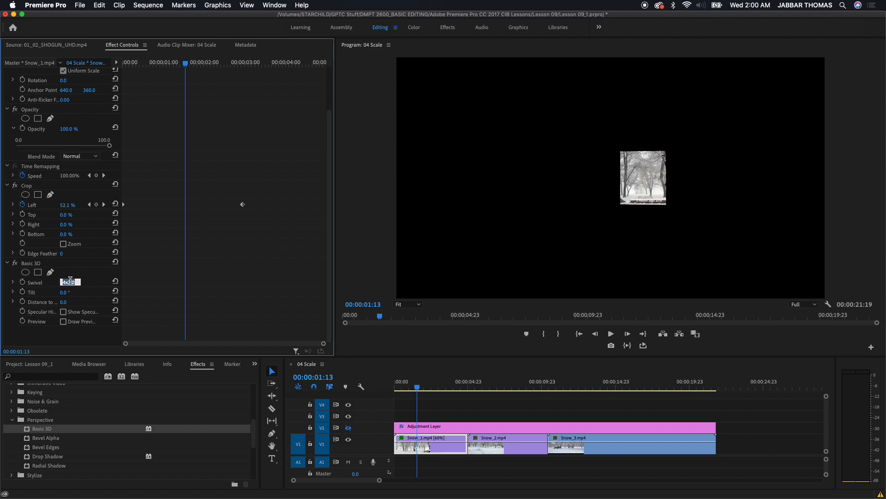
pyautogui.write('0')
pyautogui.press('Return')
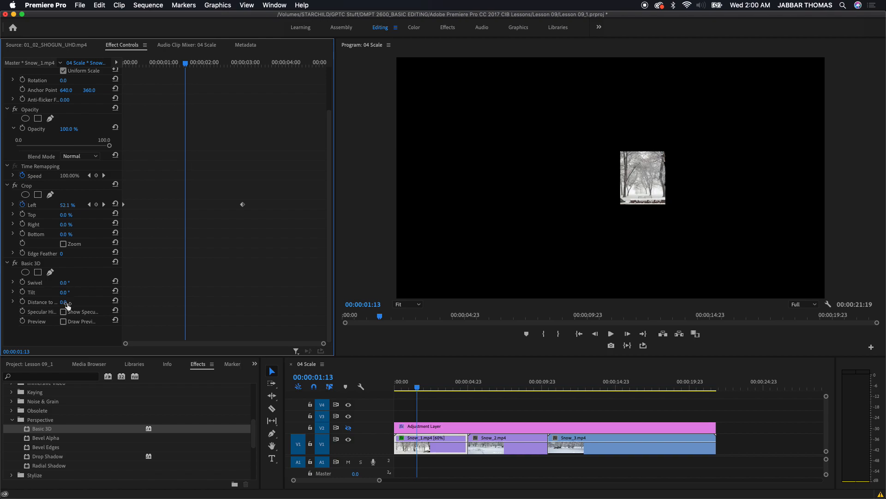
# Set Basic 3D's Tilt to 2x199.0°, and try several turns of Motion Rotation before undoing that rotation.
pyautogui.moveTo(63, 292); pyautogui.dragTo(277, 292)
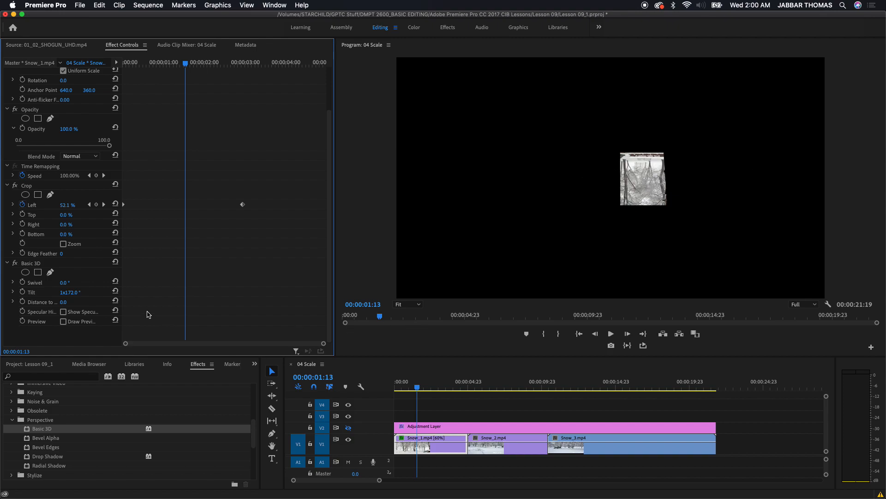
pyautogui.moveTo(71, 296)
pyautogui.mouseDown()
pyautogui.moveTo(117, 296)
pyautogui.moveTo(71, 292)
pyautogui.mouseUp()
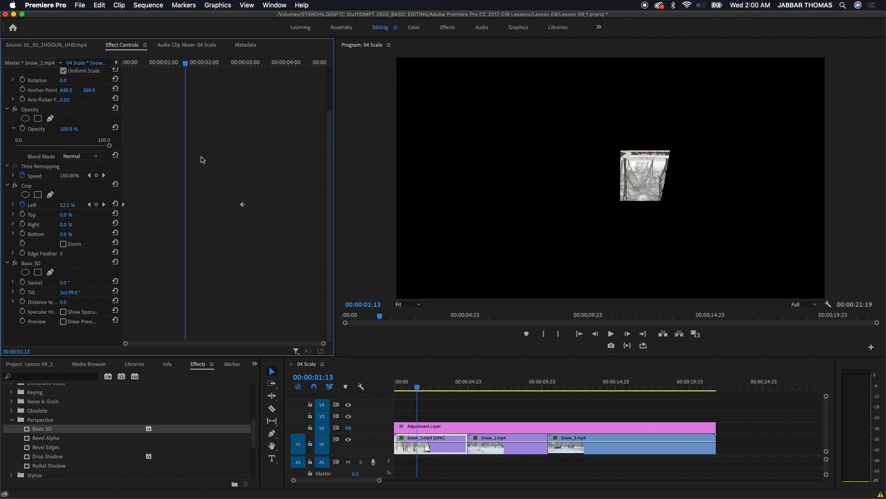
pyautogui.scroll(4, 93, 138)
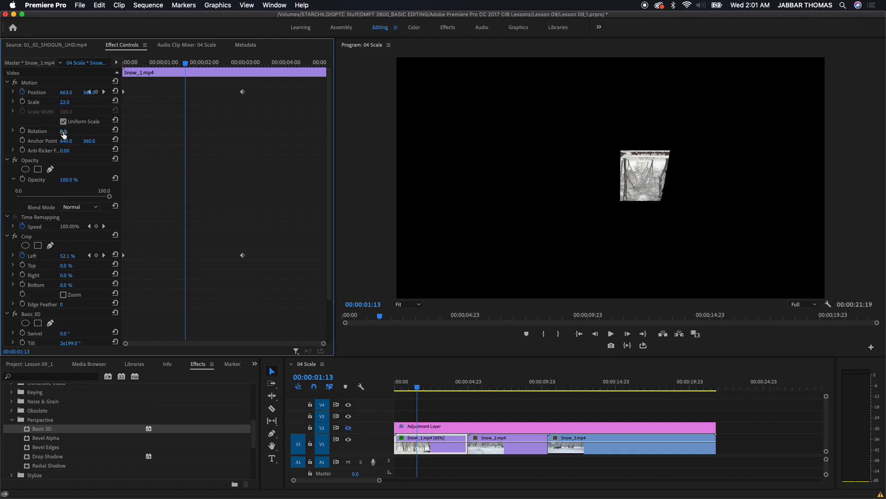
pyautogui.moveTo(63, 131); pyautogui.dragTo(407, 131)
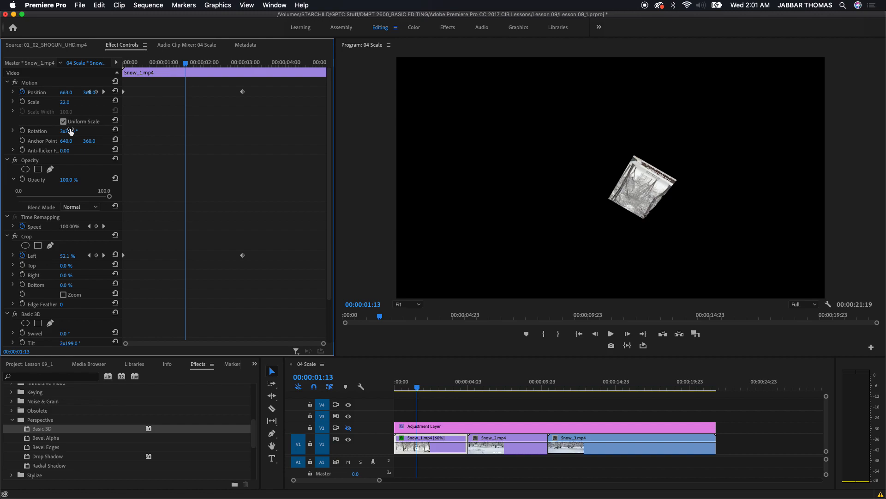
pyautogui.press('super+z')
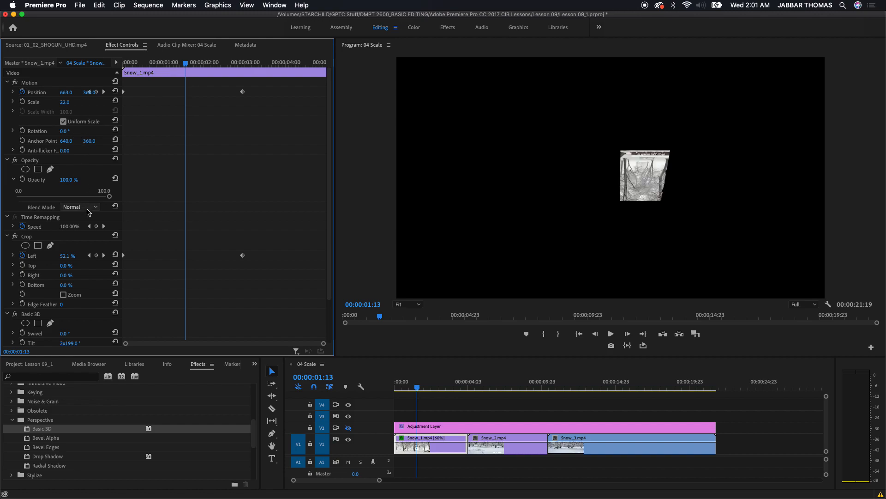
# Try a Basic 3D Swivel of 42.0° combined with a Tilt of 4x173.0°, and reset Swivel to 0.
pyautogui.scroll(-4, 80, 207)
pyautogui.moveTo(64, 333)
pyautogui.mouseDown()
pyautogui.moveTo(81, 333)
pyautogui.moveTo(70, 343)
pyautogui.mouseUp()
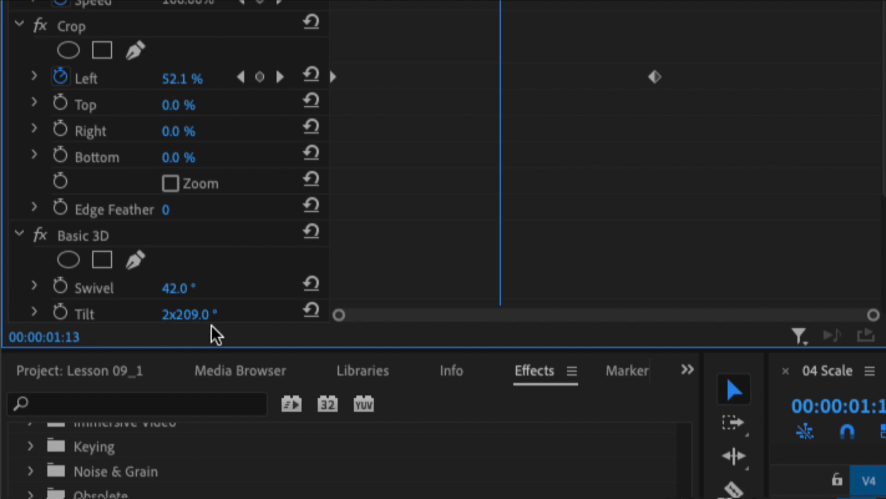
pyautogui.click(170, 320)
pyautogui.moveTo(189, 314); pyautogui.dragTo(241, 313)
pyautogui.moveTo(244, 313); pyautogui.dragTo(264, 314)
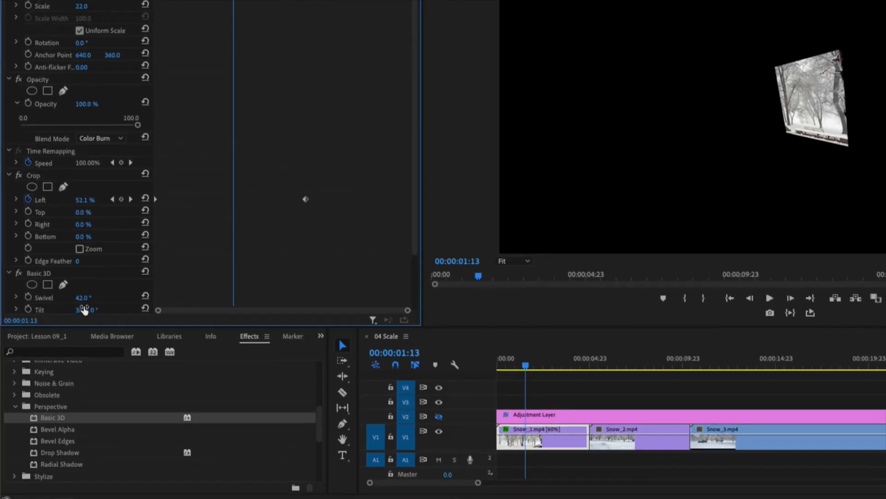
pyautogui.moveTo(83, 310); pyautogui.dragTo(321, 318)
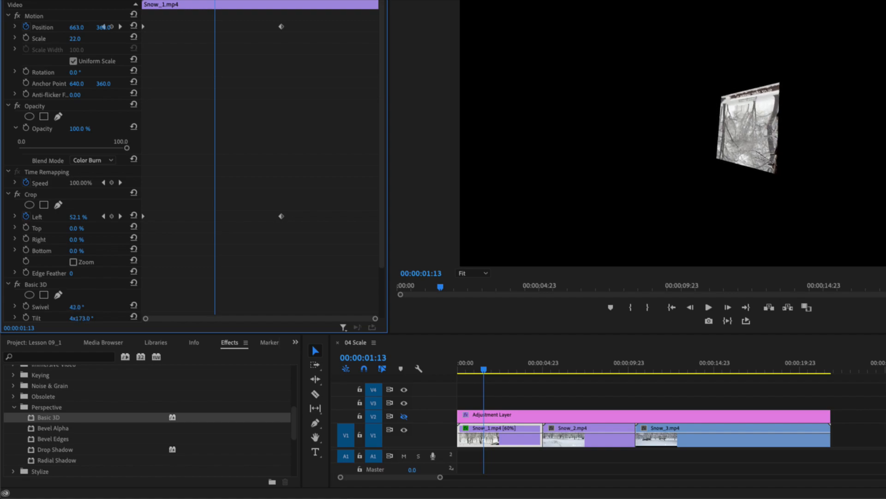
pyautogui.click(76, 306)
pyautogui.write('0')
pyautogui.press('Return')
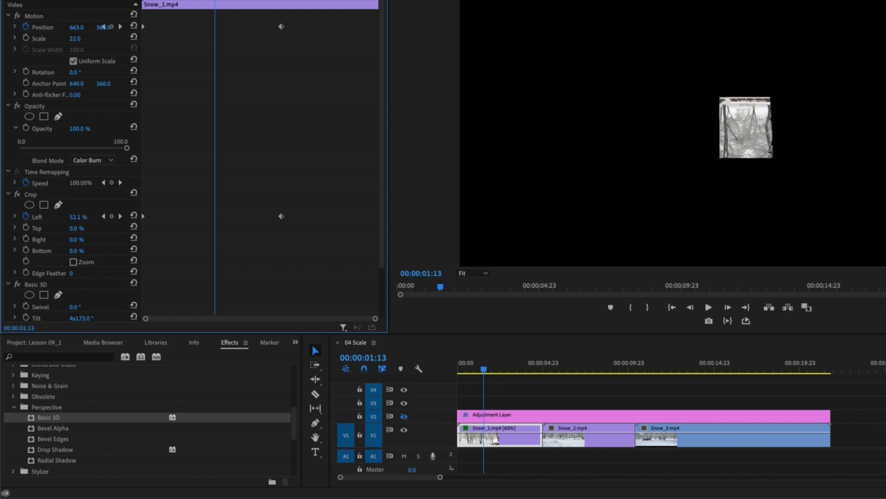
# Flip the clip further around its horizontal axis by setting Basic 3D's Tilt to 5x349.0°.
pyautogui.moveTo(84, 322)
pyautogui.mouseDown()
pyautogui.moveTo(113, 322)
pyautogui.moveTo(94, 322)
pyautogui.mouseUp()
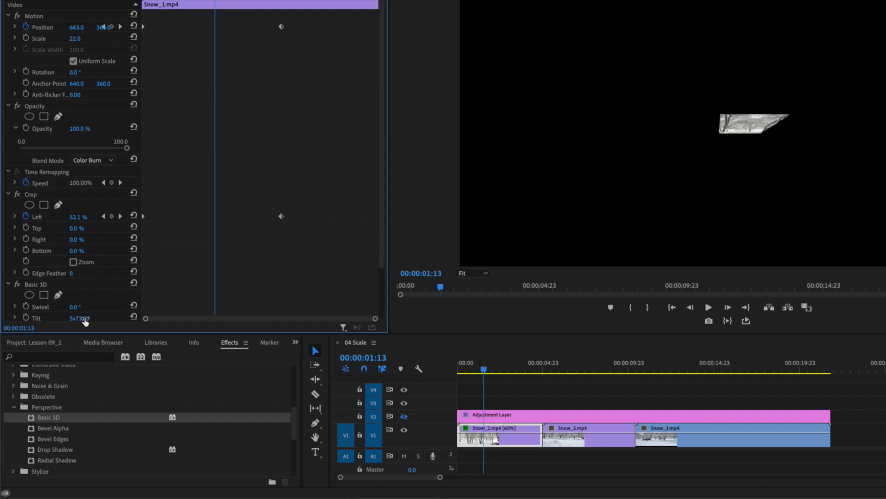
pyautogui.click(84, 319)
pyautogui.scroll(-2, 96, 298)
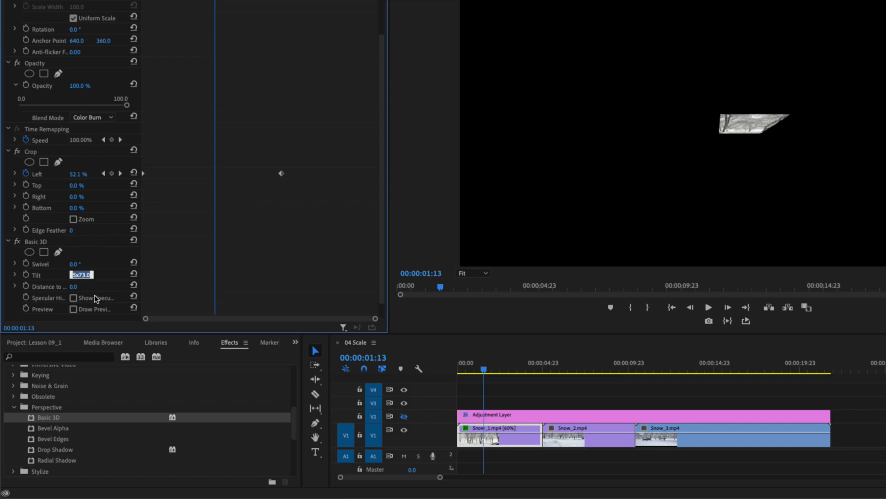
pyautogui.click(75, 285)
pyautogui.moveTo(83, 275); pyautogui.dragTo(210, 275)
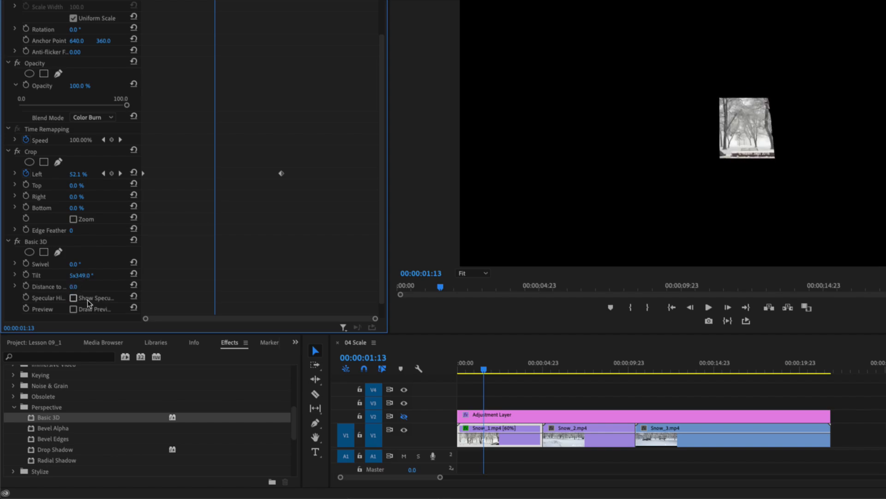
# Set Basic 3D's Tilt to 6x173.0° and Distance to Image to -6.0, and expand the distance slider.
pyautogui.moveTo(76, 287)
pyautogui.mouseDown()
pyautogui.moveTo(29, 287)
pyautogui.moveTo(77, 287)
pyautogui.mouseUp()
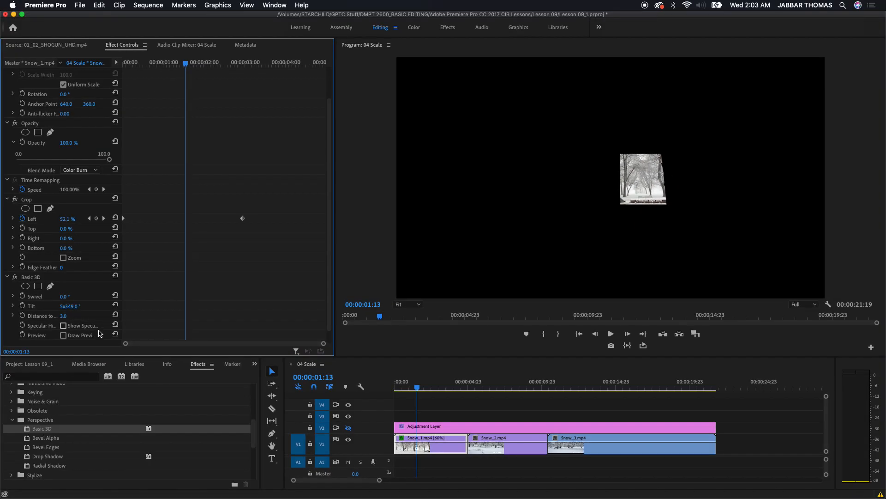
pyautogui.moveTo(70, 306)
pyautogui.mouseDown()
pyautogui.moveTo(101, 306)
pyautogui.moveTo(44, 316)
pyautogui.moveTo(61, 316)
pyautogui.mouseUp()
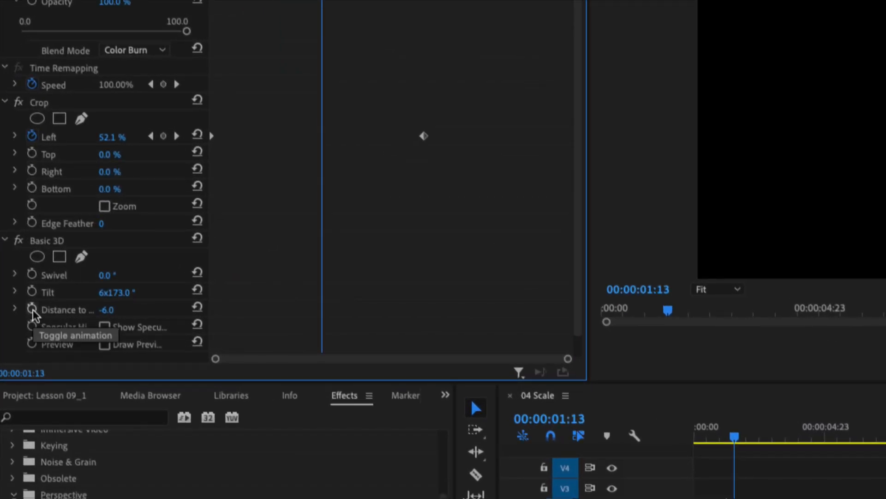
pyautogui.click(16, 308)
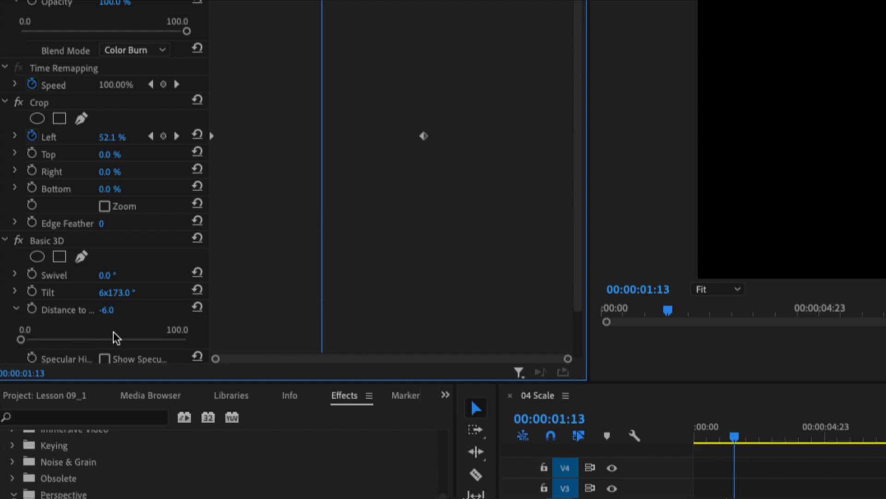
pyautogui.scroll(-2, 115, 338)
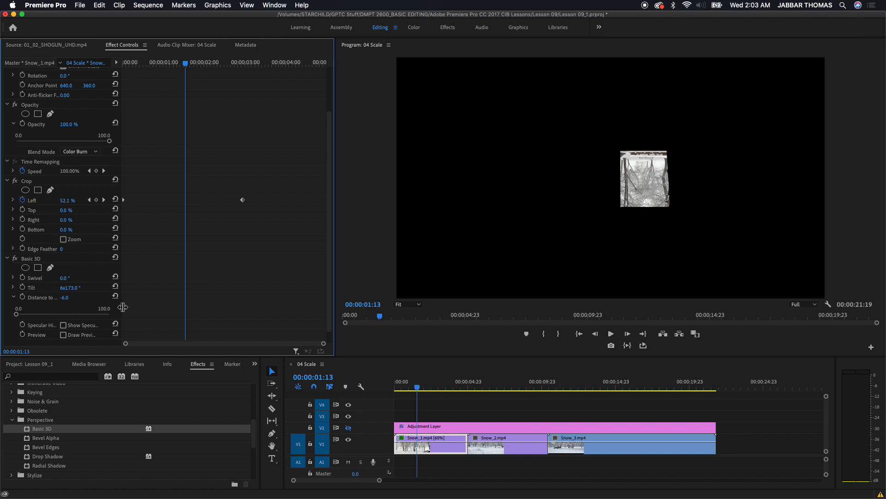
# Set Basic 3D's Tilt and Distance to Image both to 0 for the Snow_1.mp4 clip.
pyautogui.click(70, 277)
pyautogui.click(70, 286)
pyautogui.write('0')
pyautogui.press('Return')
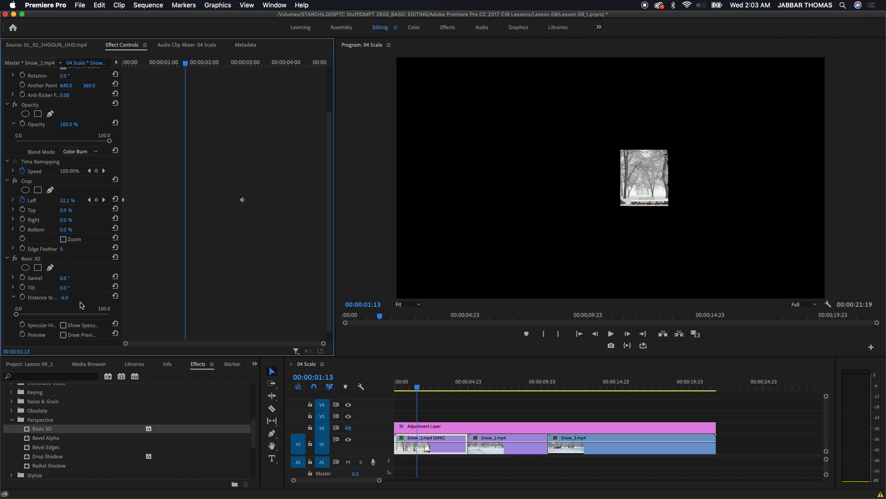
pyautogui.click(73, 296)
pyautogui.write('0')
pyautogui.press('Return')
# Go to the first Crop Left keyframe and set Basic 3D's Distance to Image to 233.0.
pyautogui.scroll(5, 133, 221)
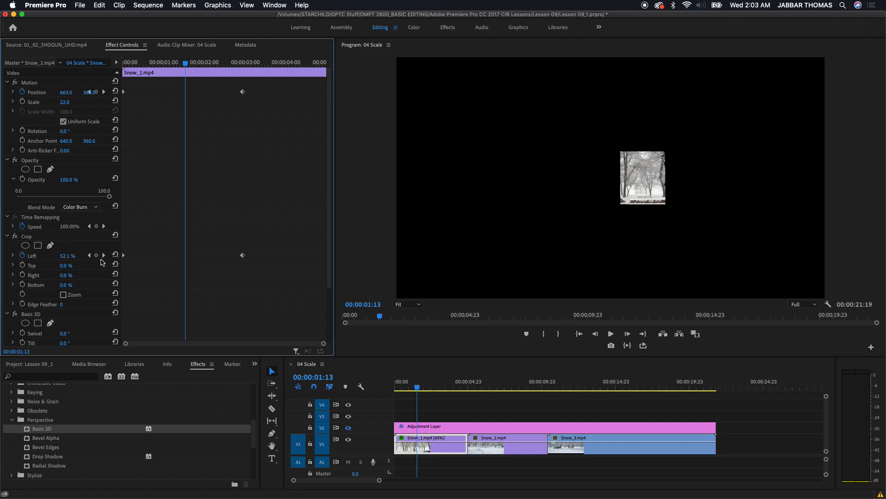
pyautogui.scroll(-3, 103, 265)
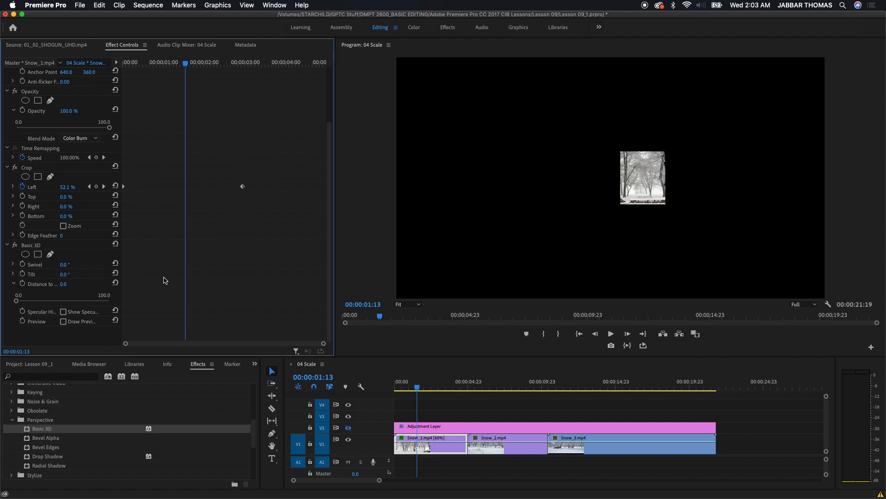
pyautogui.scroll(5, 200, 119)
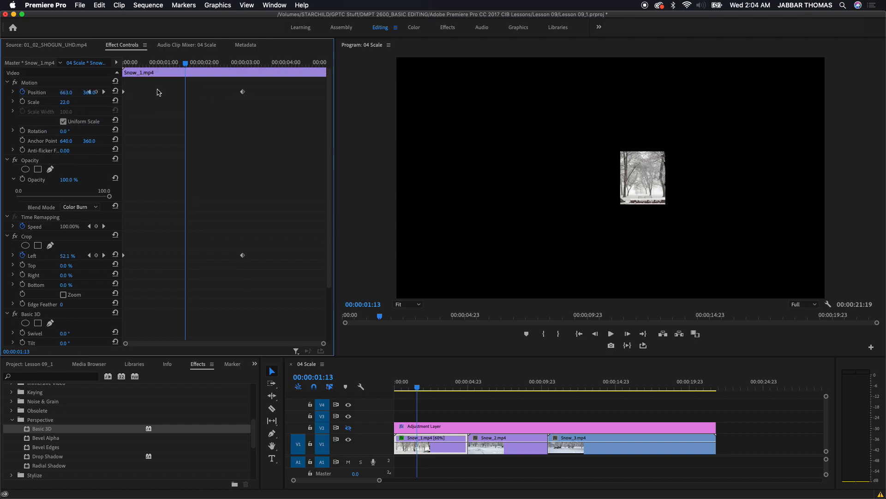
pyautogui.scroll(-5, 218, 143)
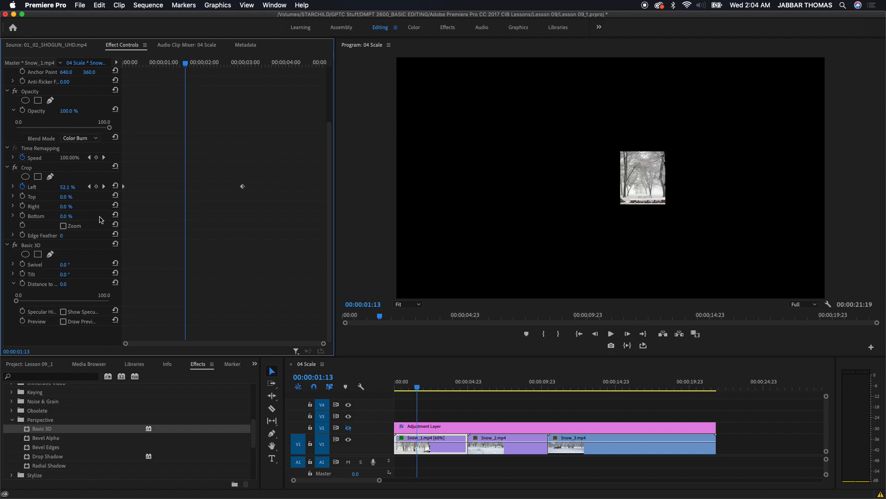
pyautogui.click(90, 188)
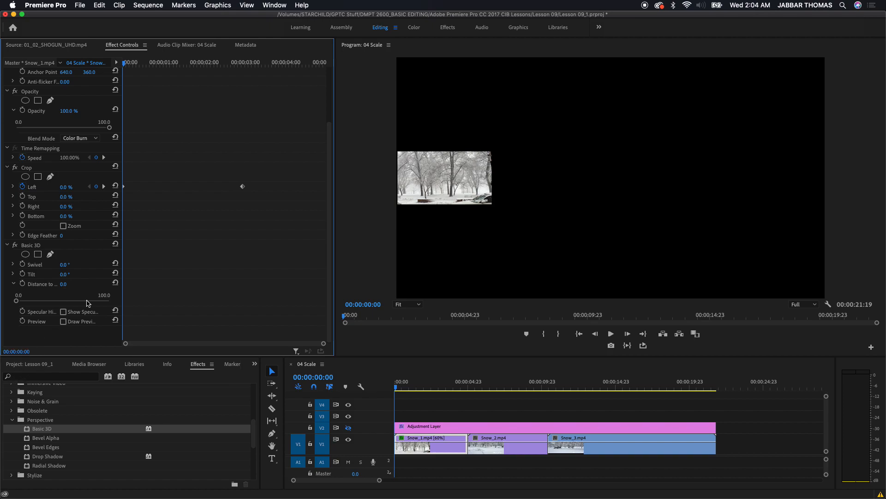
pyautogui.moveTo(64, 285)
pyautogui.mouseDown()
pyautogui.moveTo(171, 286)
pyautogui.moveTo(73, 284)
pyautogui.mouseUp()
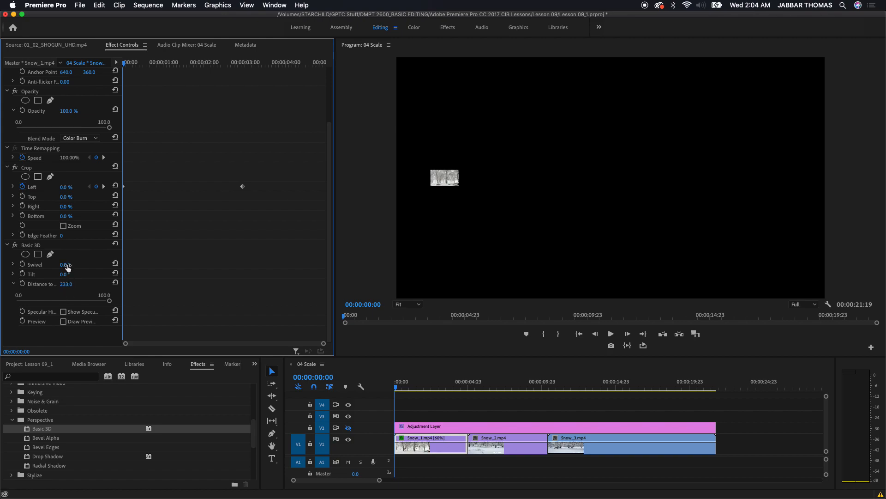
pyautogui.click(24, 263)
pyautogui.click(22, 263)
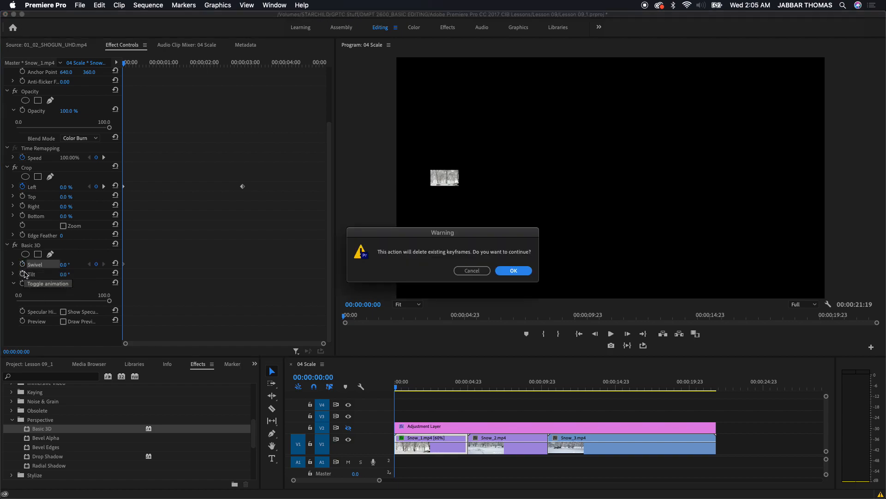
pyautogui.click(511, 273)
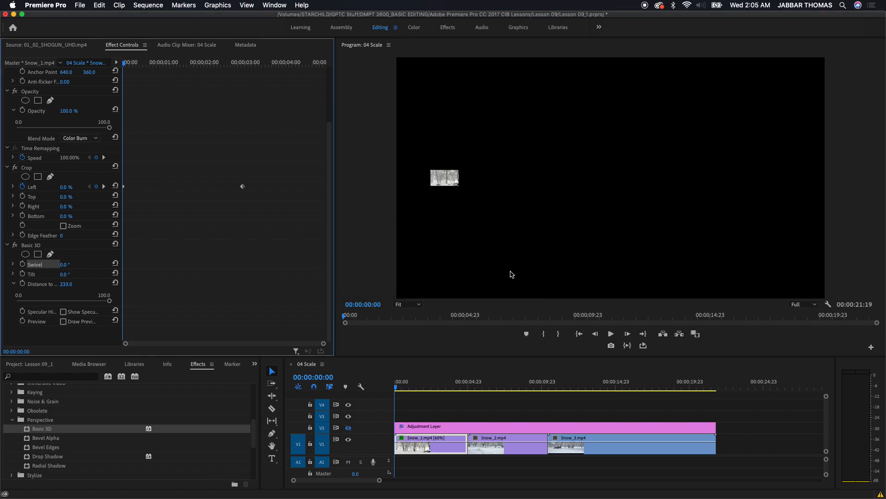
# Enable keyframing for Basic 3D's Tilt and Distance to Image, and set the distance to 0 at the second Crop Left keyframe.
pyautogui.click(22, 273)
pyautogui.click(23, 283)
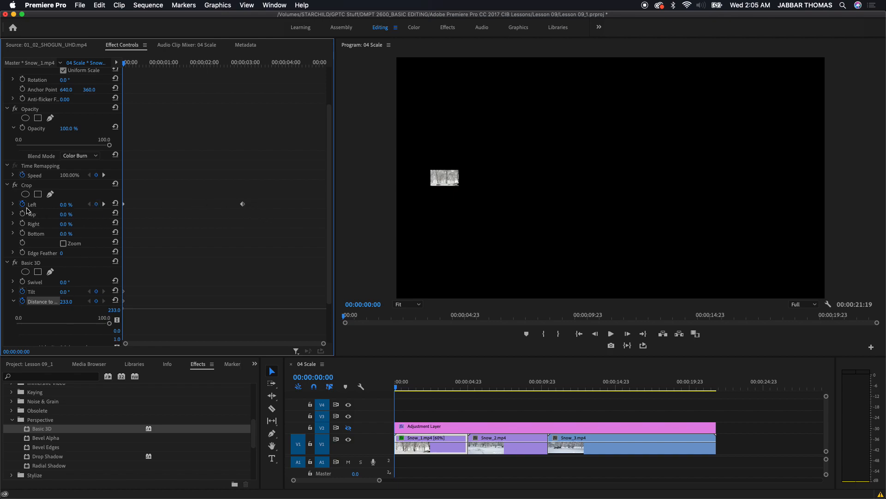
pyautogui.click(104, 204)
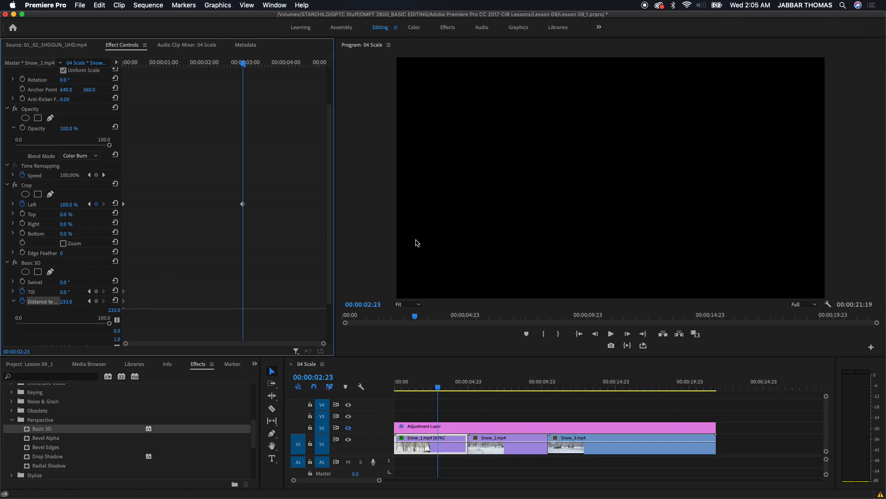
pyautogui.click(71, 302)
pyautogui.write('0')
pyautogui.press('Return')
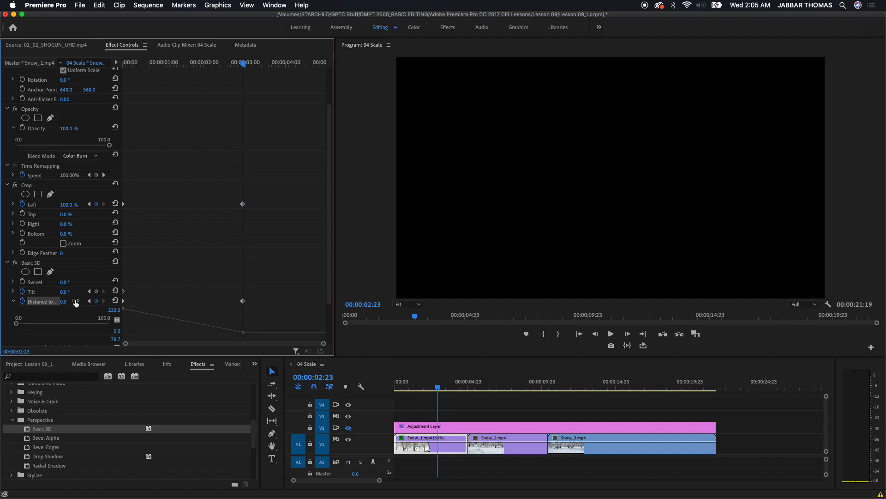
# At 00:00:02:23, set Basic 3D's Distance to Image to -232.0 and its Tilt to 4x0.
pyautogui.moveTo(67, 301); pyautogui.dragTo(20, 301)
pyautogui.moveTo(65, 295); pyautogui.dragTo(94, 295)
pyautogui.moveTo(205, 295); pyautogui.dragTo(244, 295)
pyautogui.click(62, 293)
pyautogui.write('4')
pyautogui.press('Return')
pyautogui.click(69, 291)
pyautogui.write('4x0')
pyautogui.press('Return')
# Preview the Snow_1.mp4 animation from the sequence start with the Program monitor maximized, and restore the panel layout.
pyautogui.moveTo(423, 383); pyautogui.dragTo(394, 385)
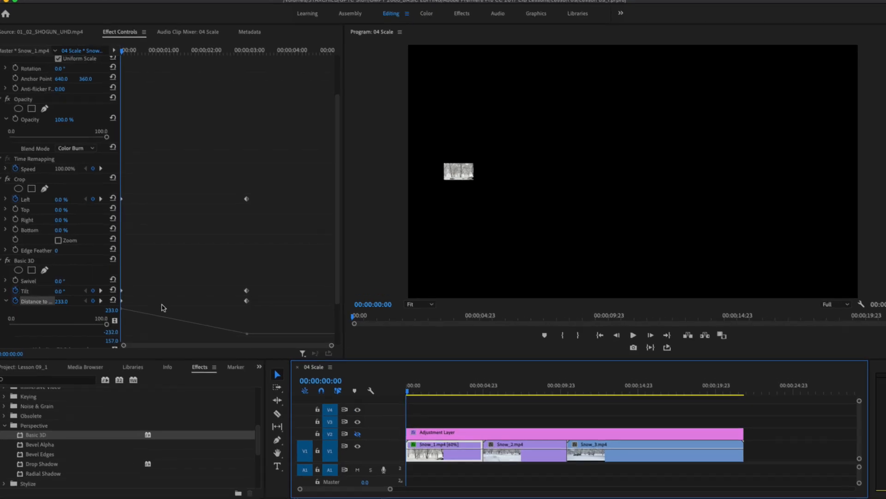
pyautogui.click(125, 293)
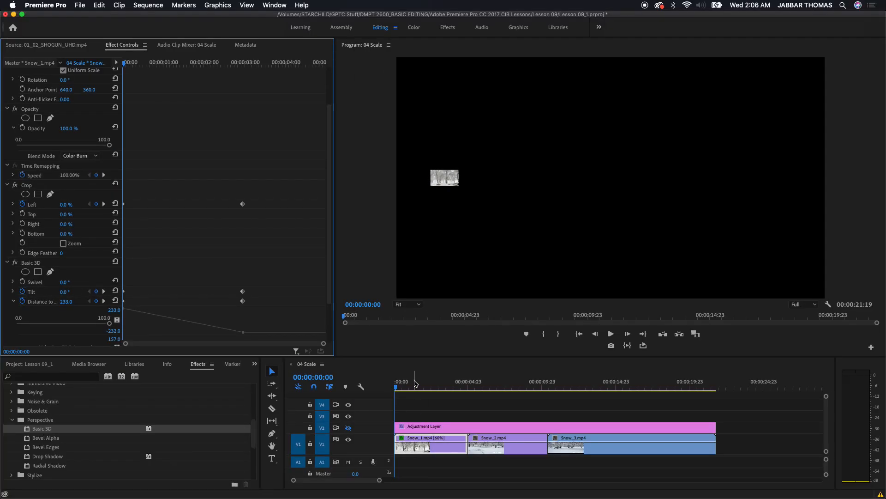
pyautogui.click(391, 385)
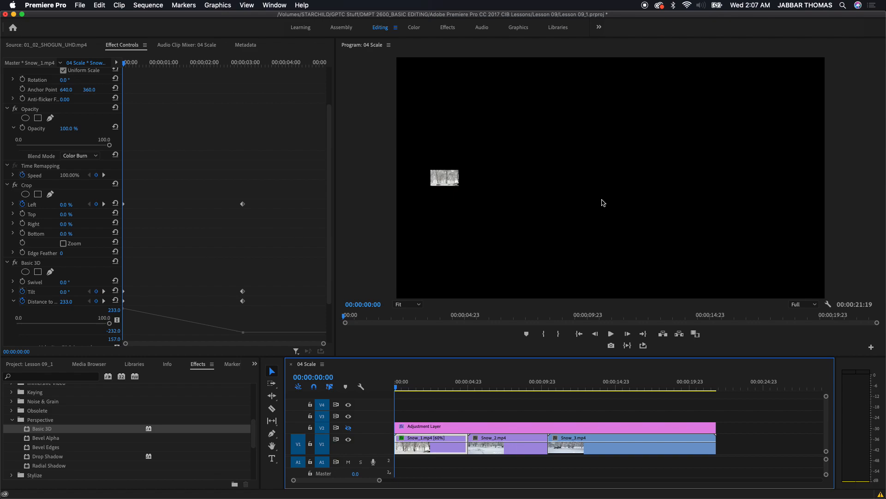
pyautogui.press('`')
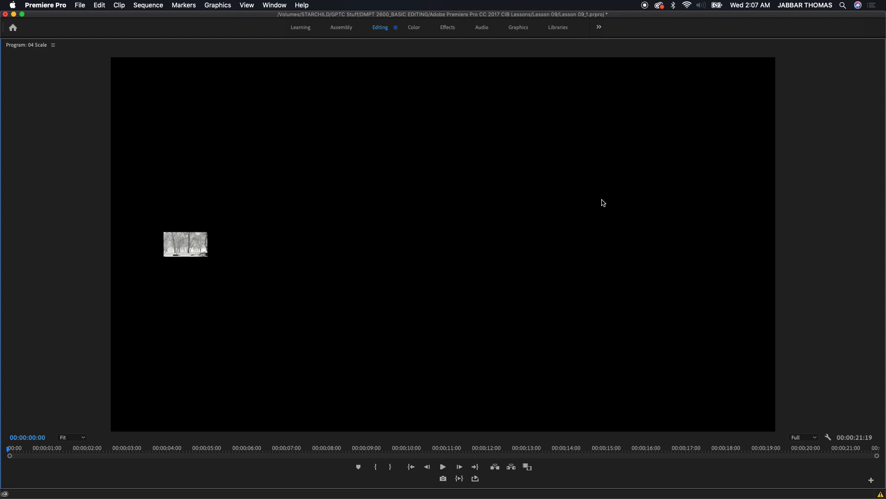
pyautogui.press('space')
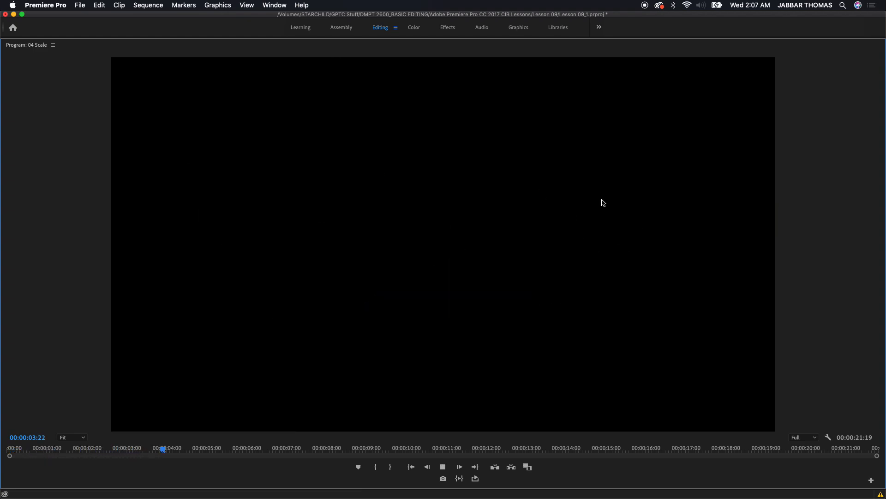
pyautogui.press('`')
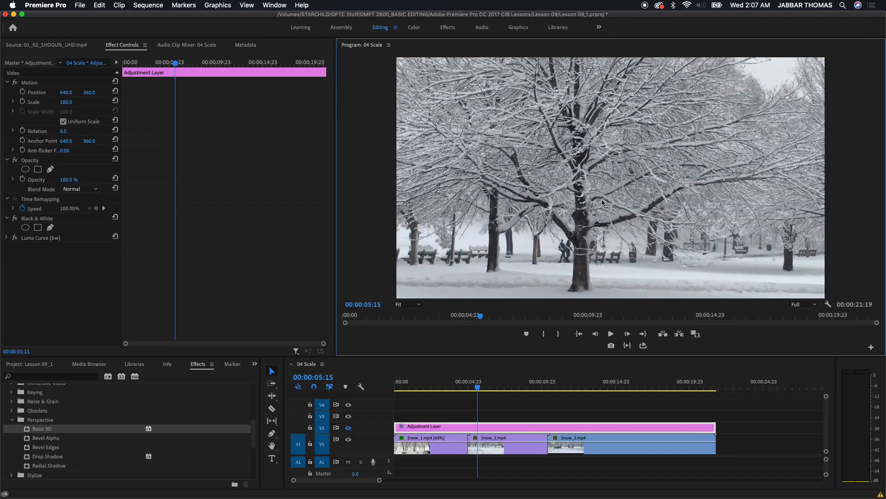
# Replay the animation from the start in the regular layout and return the playhead to the beginning.
pyautogui.moveTo(477, 387); pyautogui.dragTo(387, 389)
pyautogui.press('space')
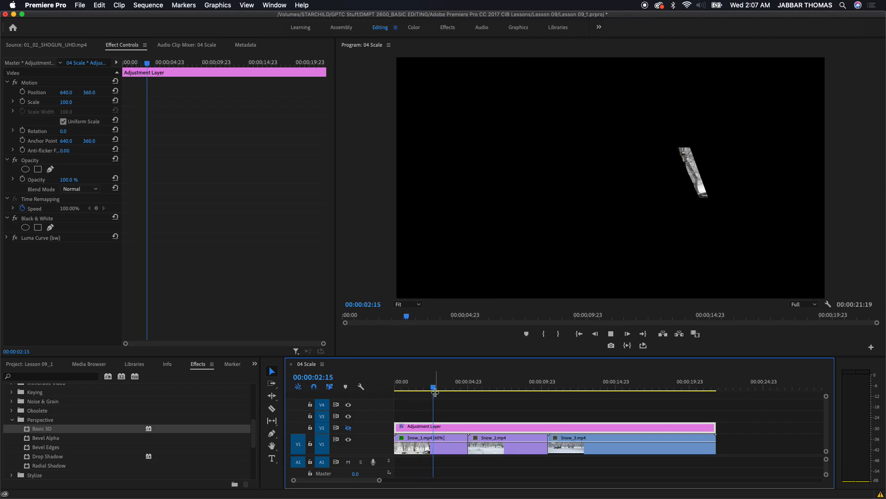
pyautogui.moveTo(439, 386); pyautogui.dragTo(376, 389)
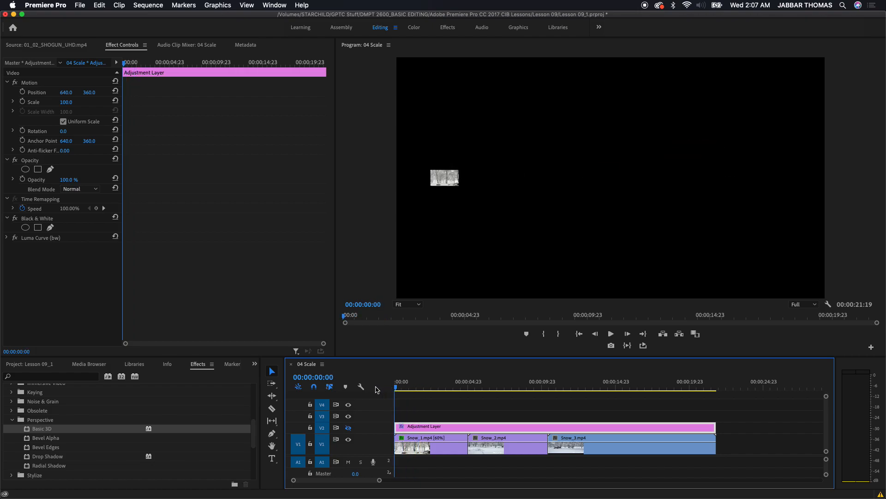
pyautogui.press('`')
pyautogui.press('`')
pyautogui.click(204, 241)
pyautogui.press('`')
pyautogui.press('`')
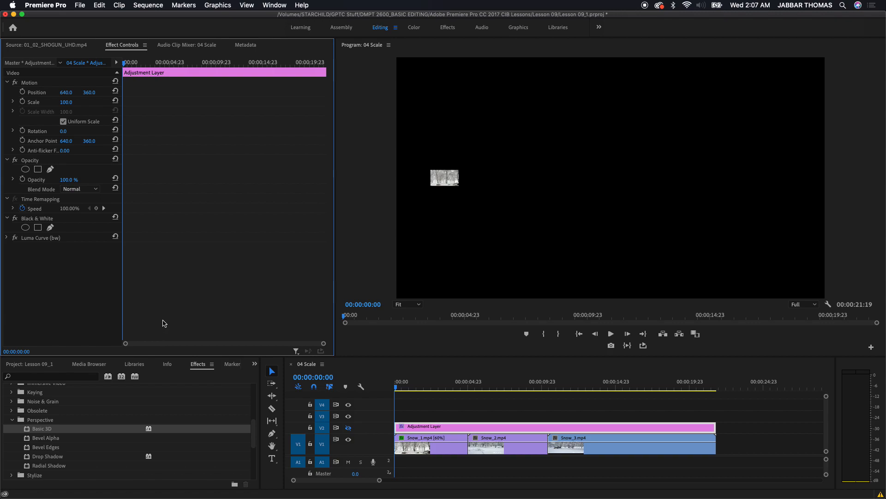
pyautogui.moveTo(141, 67); pyautogui.dragTo(123, 67)
# Select the Snow_1.mp4 clip in the sequence and move the playhead to 00:00:01:04.
pyautogui.click(429, 444)
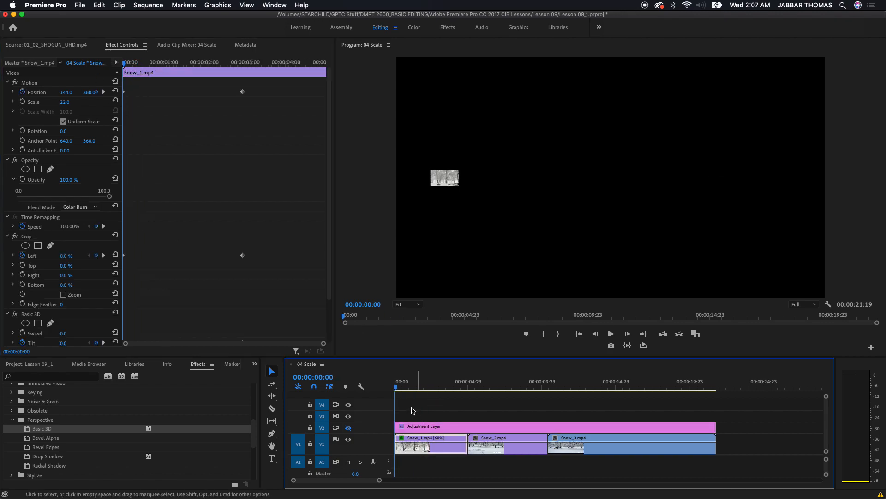
pyautogui.moveTo(174, 70); pyautogui.dragTo(196, 78)
pyautogui.moveTo(167, 80)
pyautogui.mouseDown()
pyautogui.moveTo(244, 93)
pyautogui.moveTo(171, 96)
pyautogui.mouseUp()
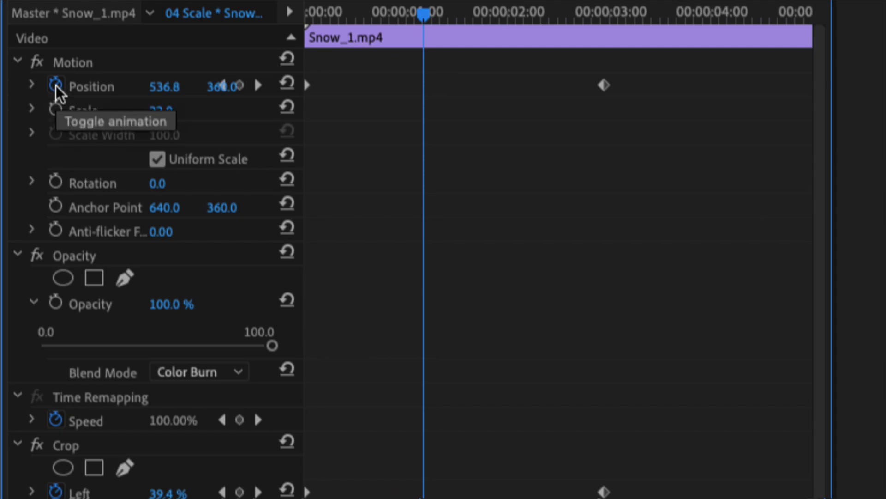
# Turn off animation for Motion's Position and Crop's Left, deleting their existing keyframes.
pyautogui.click(56, 87)
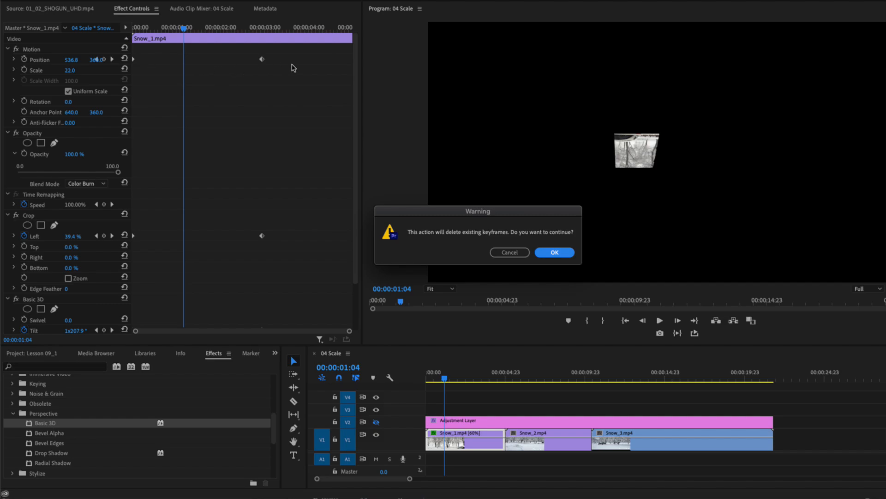
pyautogui.click(557, 254)
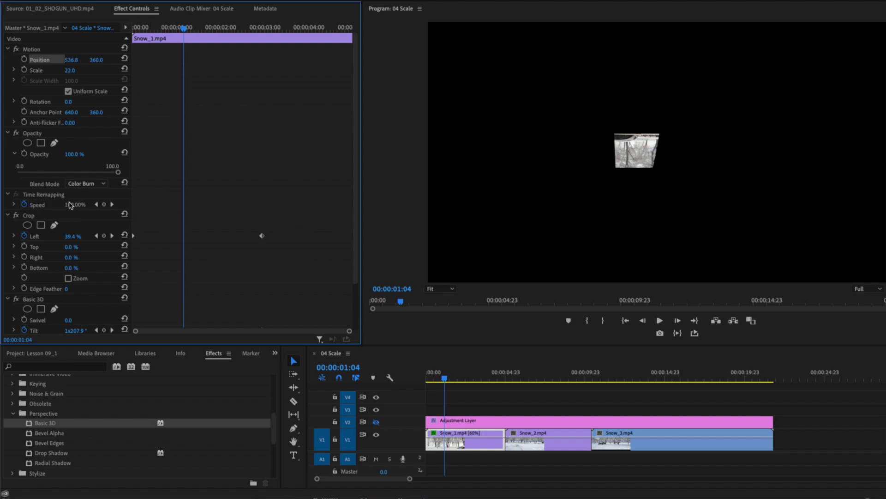
pyautogui.click(24, 237)
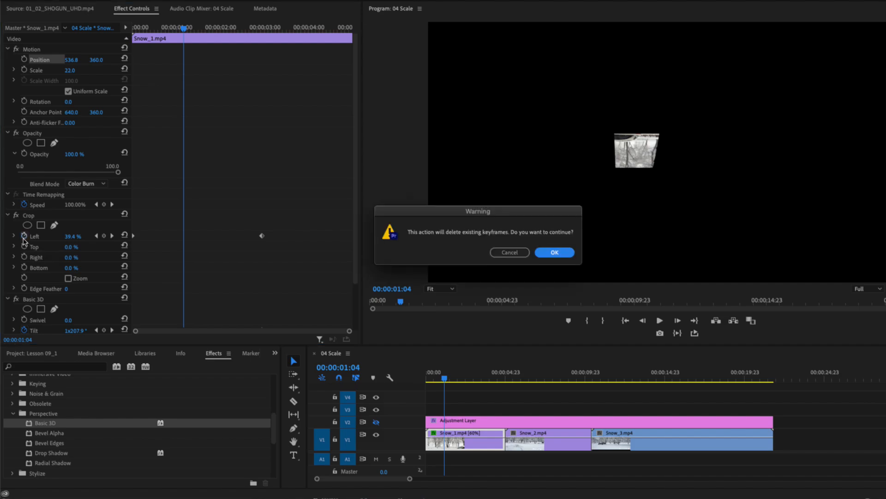
pyautogui.click(552, 252)
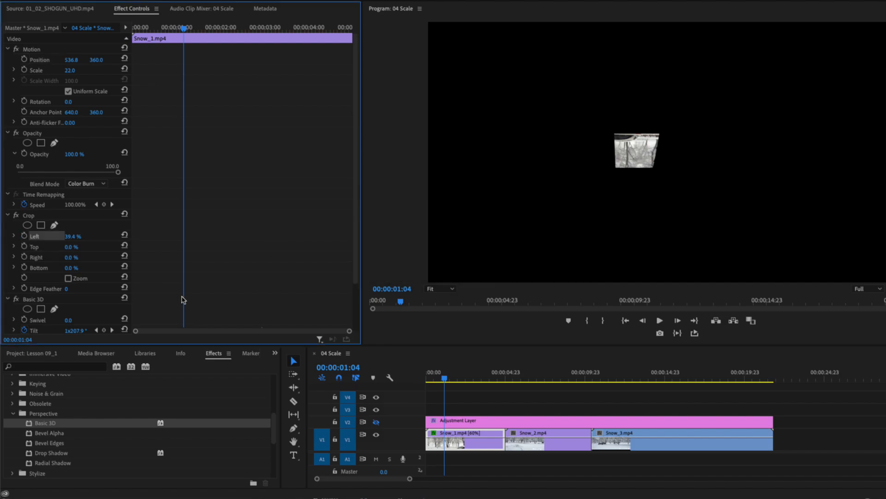
# Turn off animation for Basic 3D's Tilt and Distance to Image, deleting their existing keyframes.
pyautogui.scroll(-1, 69, 291)
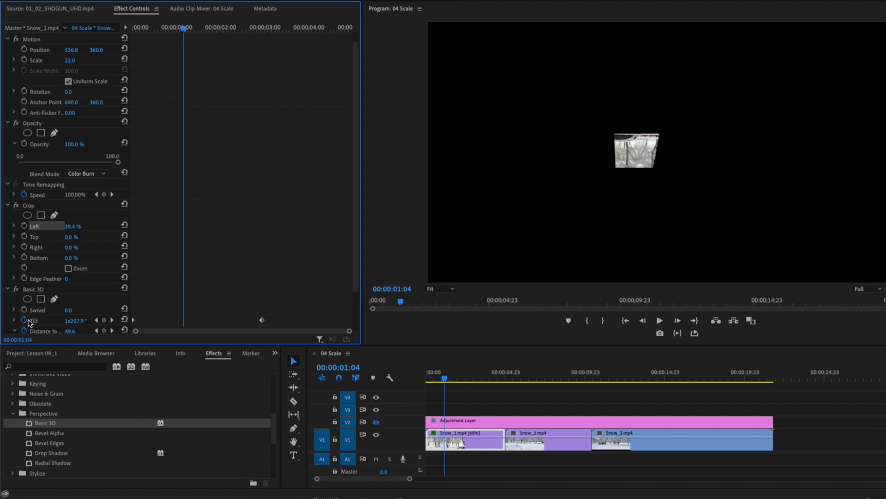
pyautogui.click(26, 319)
pyautogui.click(549, 253)
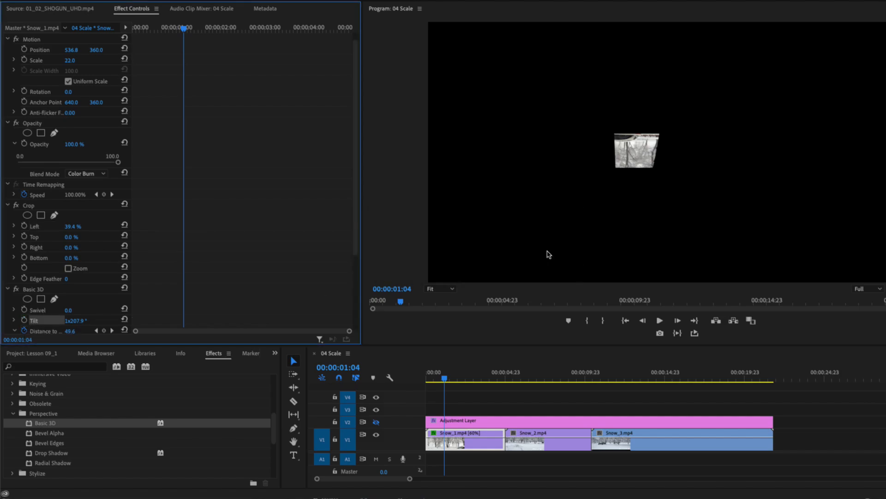
pyautogui.click(24, 331)
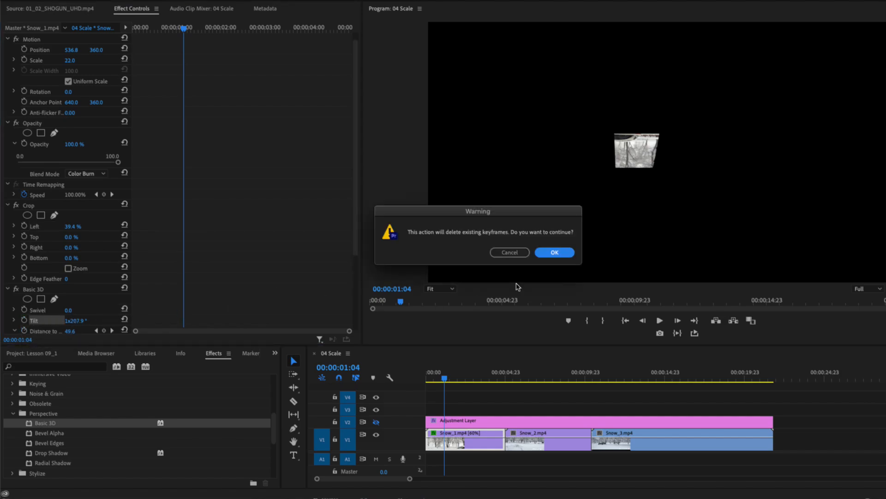
pyautogui.click(560, 251)
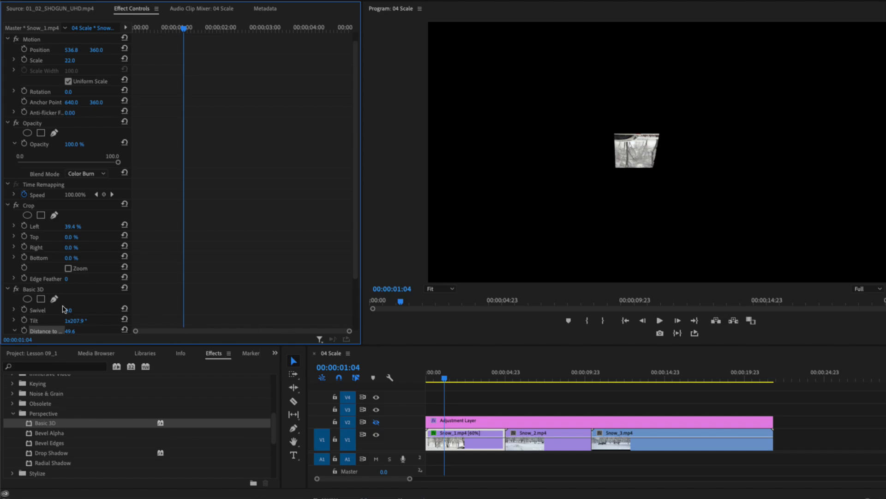
# Reset Basic 3D's Distance to Image and Tilt, and Crop's Left, to their default values.
pyautogui.scroll(-2, 64, 309)
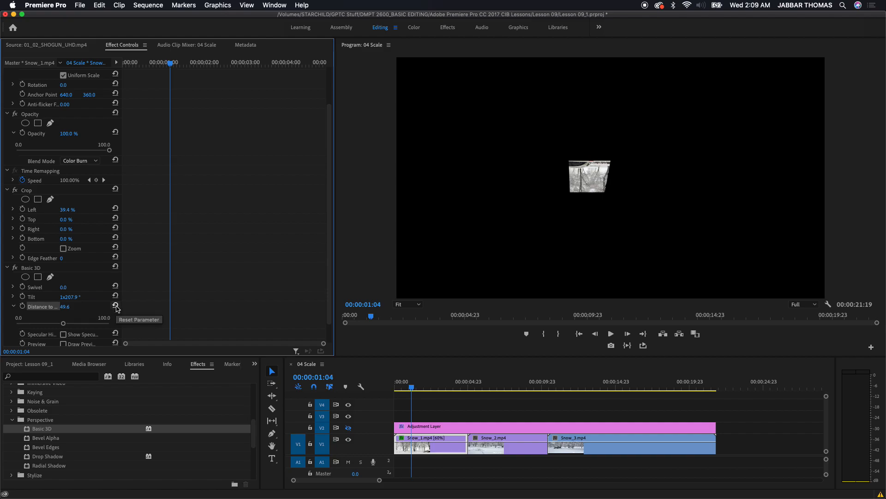
pyautogui.click(116, 306)
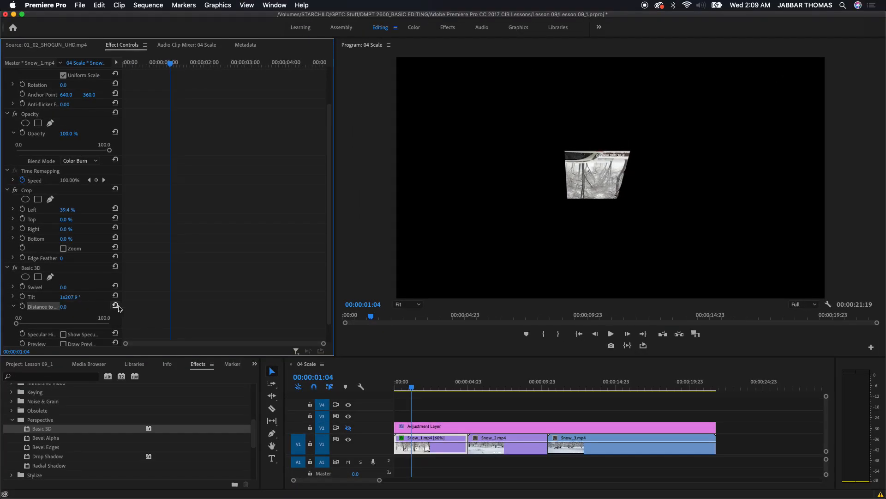
pyautogui.click(115, 295)
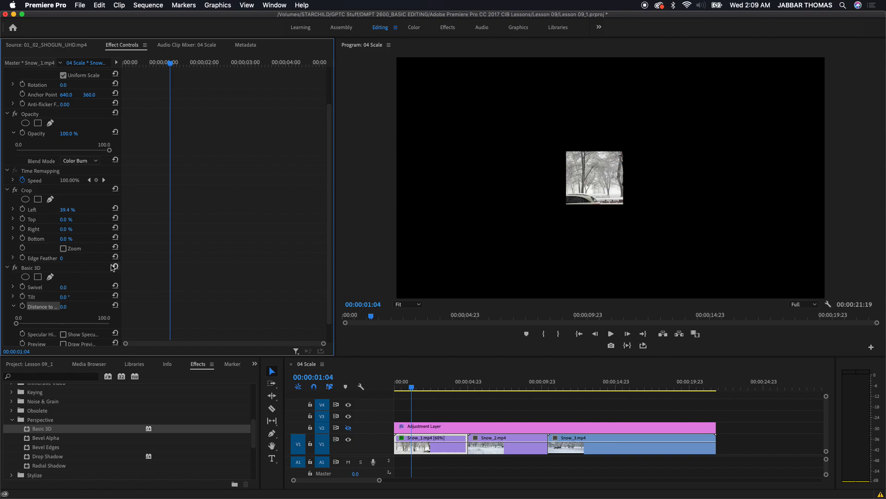
pyautogui.click(116, 209)
pyautogui.scroll(3, 116, 208)
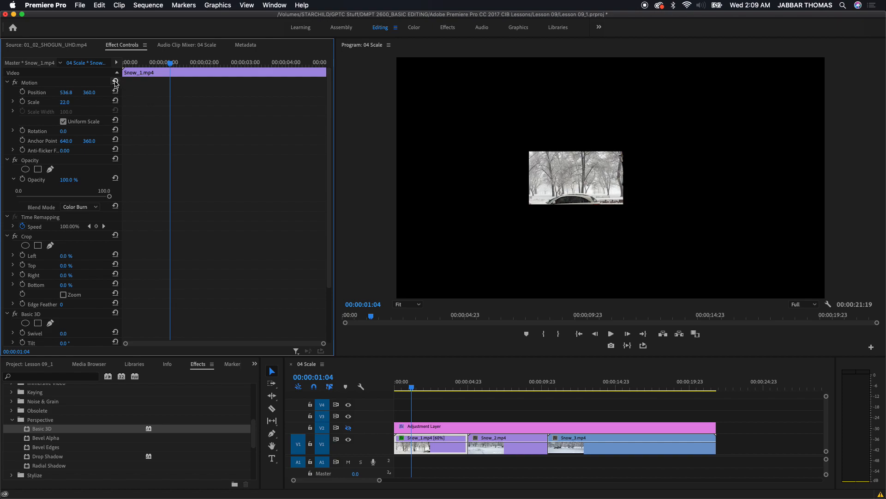
# Reset Snow_1.mp4's Motion effect to its defaults and reduce Scale to 18.
pyautogui.click(115, 82)
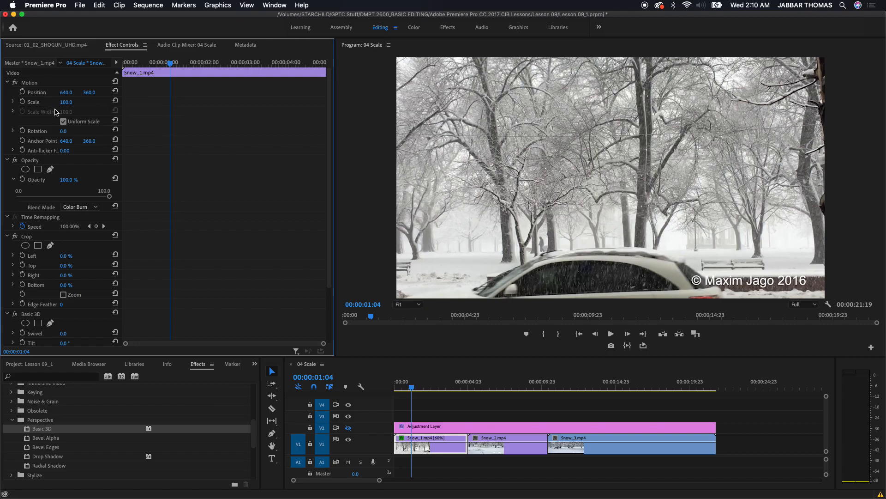
pyautogui.moveTo(68, 106); pyautogui.dragTo(31, 106)
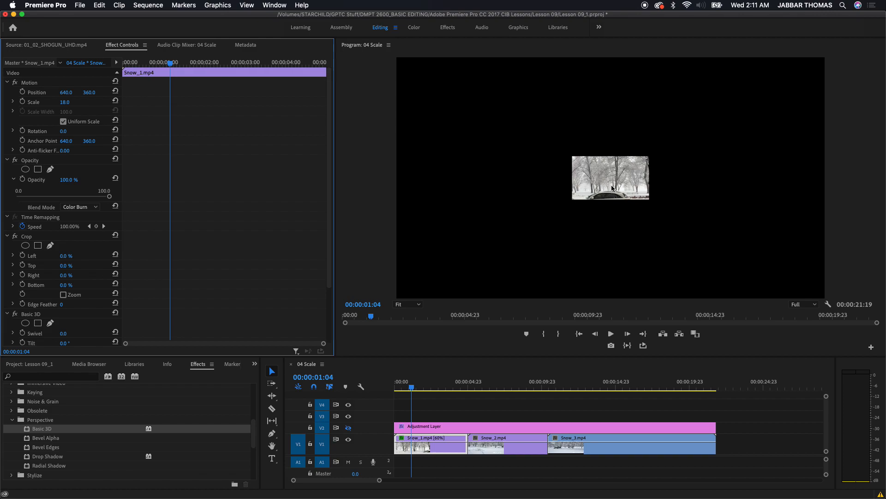
# Animate Position from the frame centre at 00:00:00:00 to the frame's upper-right area, about 1102 horizontally, at 00:00:01:10.
pyautogui.moveTo(169, 64); pyautogui.dragTo(96, 74)
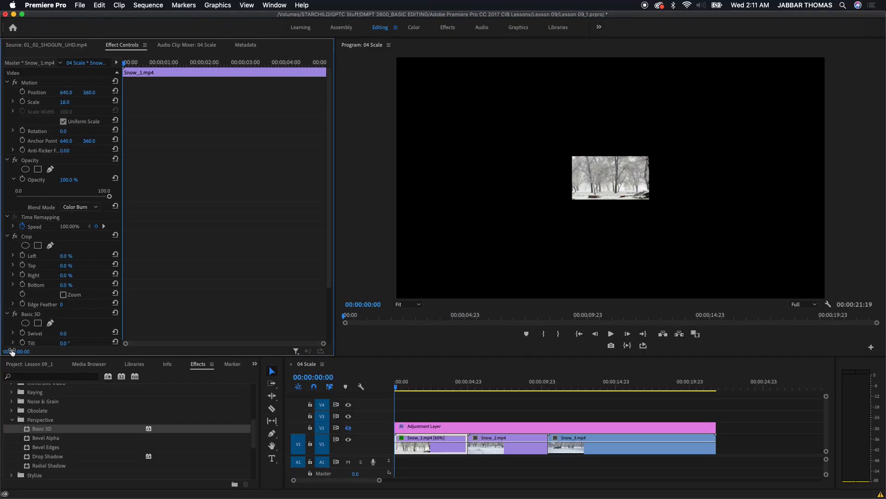
pyautogui.click(23, 93)
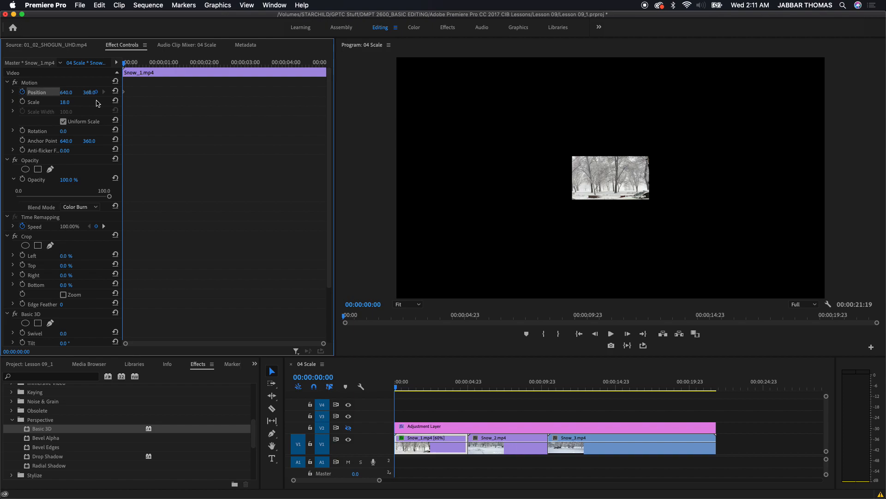
pyautogui.moveTo(137, 63); pyautogui.dragTo(167, 73)
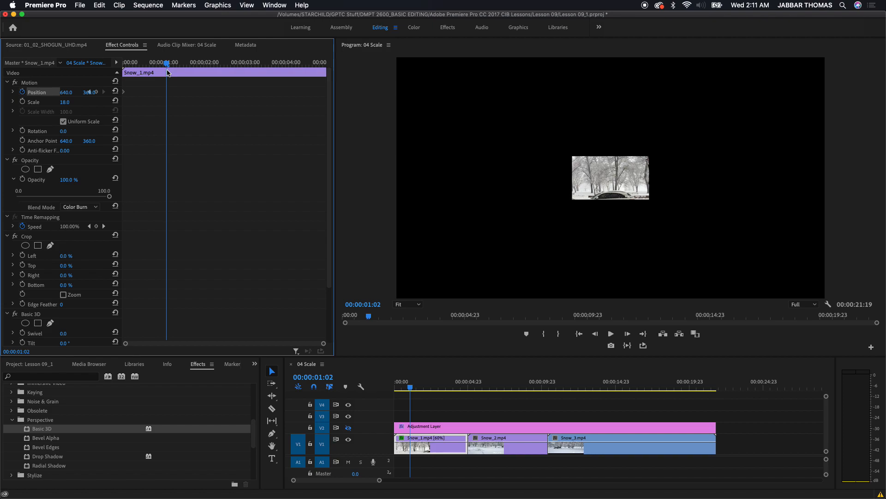
pyautogui.click(410, 386)
pyautogui.moveTo(410, 386); pyautogui.dragTo(412, 386)
pyautogui.moveTo(377, 323); pyautogui.dragTo(380, 322)
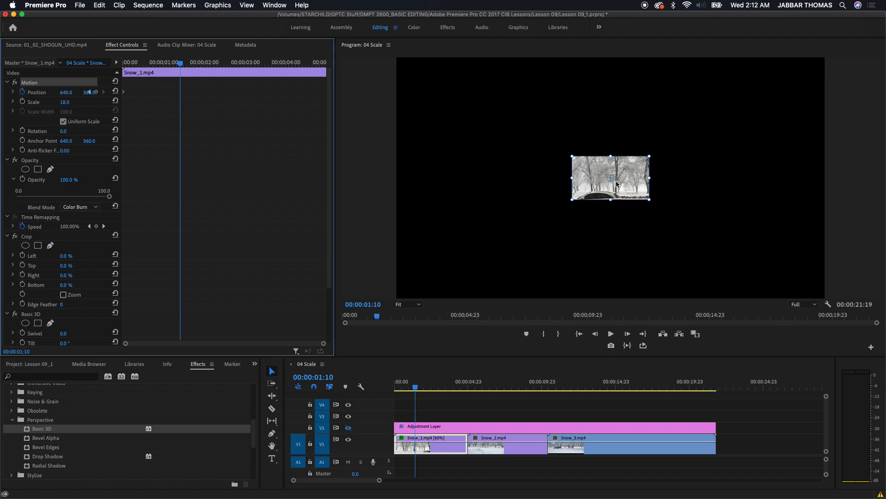
pyautogui.moveTo(616, 184); pyautogui.dragTo(780, 272)
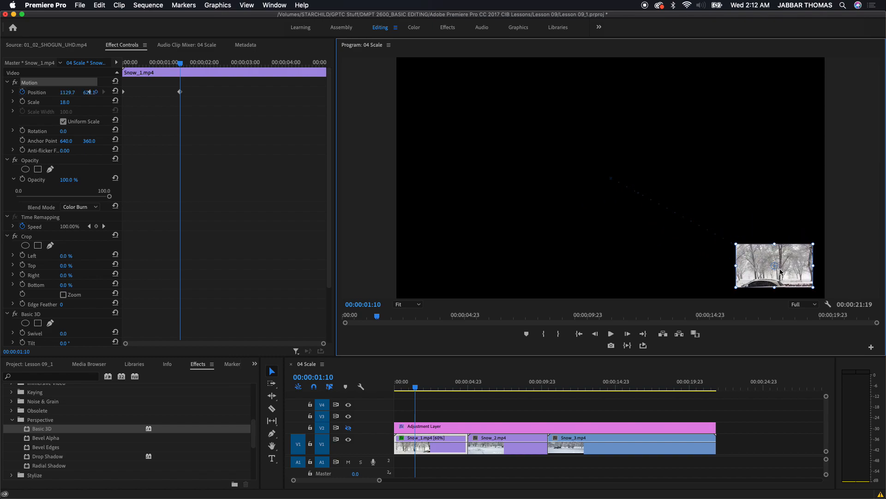
pyautogui.moveTo(780, 272); pyautogui.dragTo(771, 118)
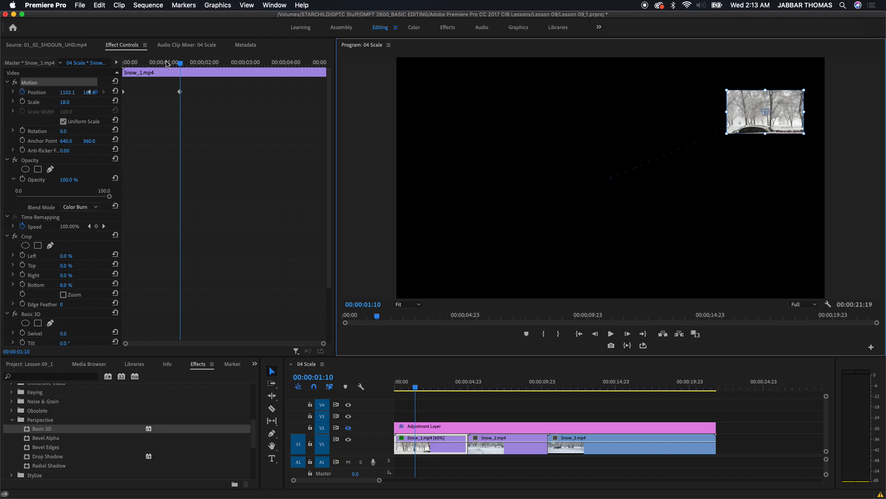
# Animate Scale from 18 at 00:00:00:00 to about 65.4 at 00:00:01:10, resizing the clip with its Motion handles.
pyautogui.moveTo(167, 63); pyautogui.dragTo(115, 59)
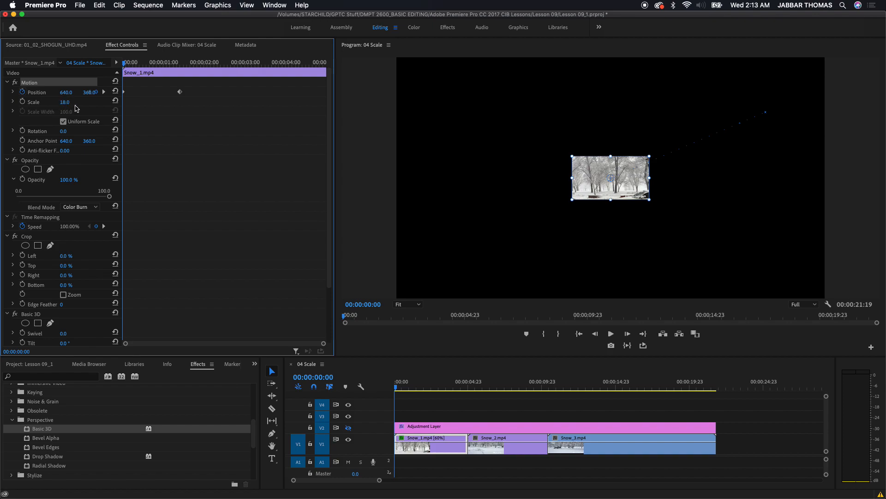
pyautogui.click(22, 102)
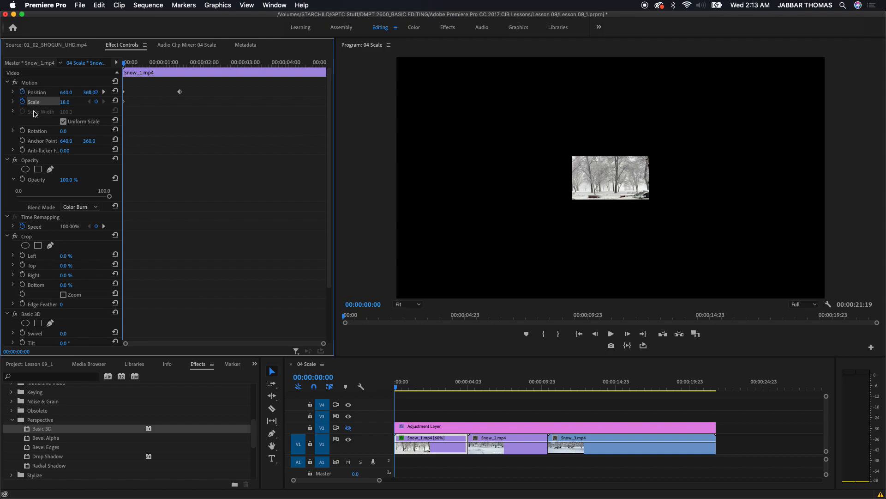
pyautogui.click(104, 92)
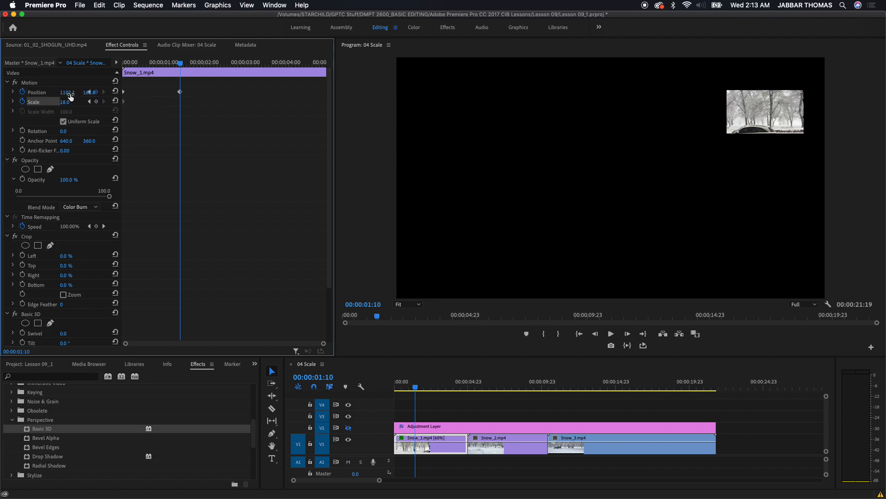
pyautogui.click(36, 84)
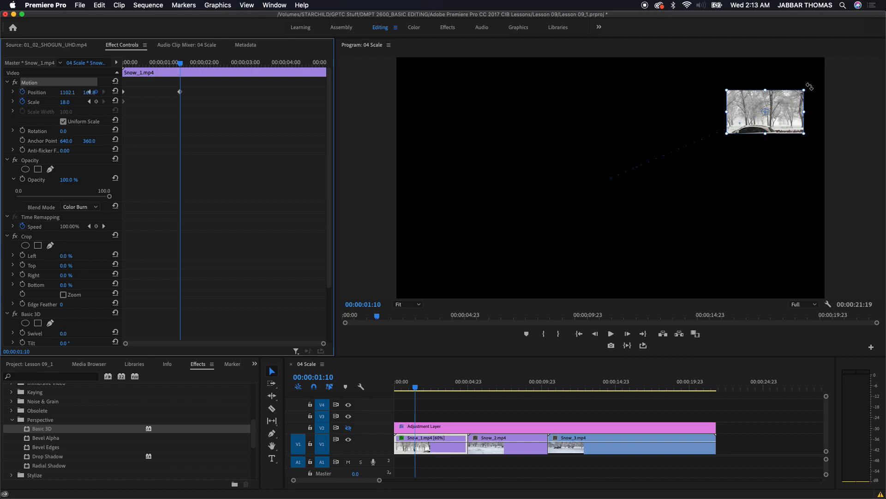
pyautogui.moveTo(809, 86); pyautogui.dragTo(696, 150)
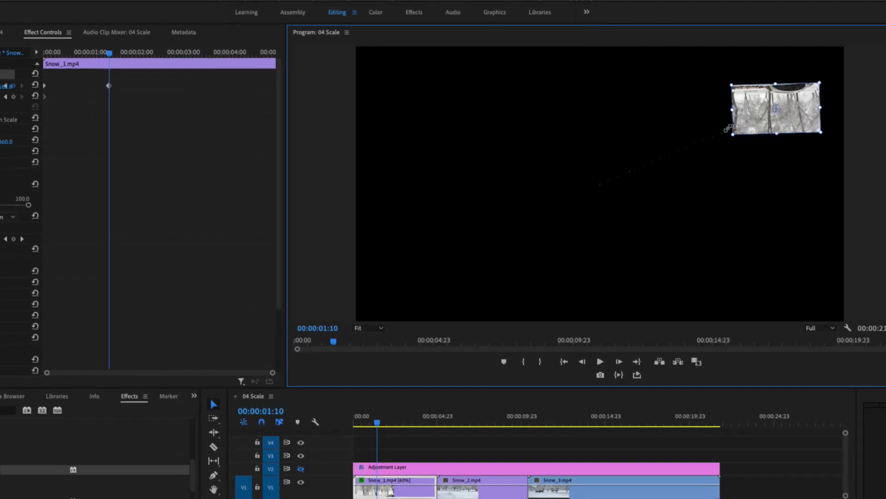
pyautogui.moveTo(736, 132); pyautogui.dragTo(713, 193)
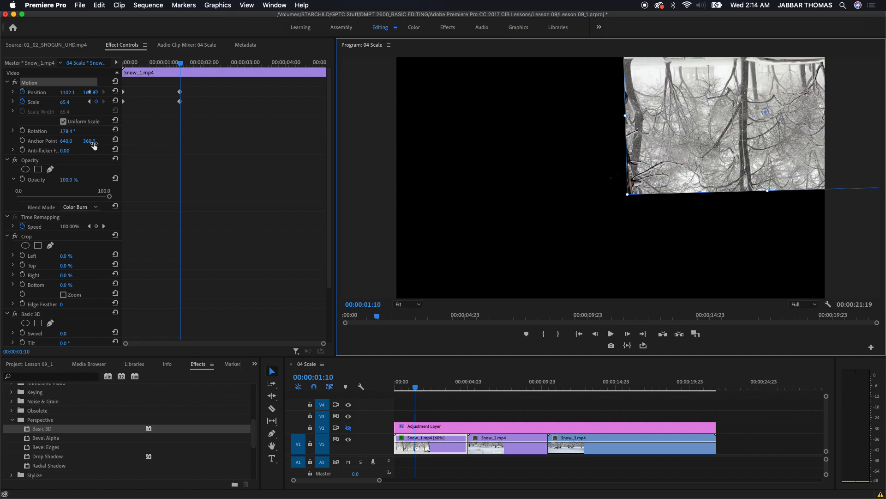
# Set Rotation to 0° at 00:00:00:00 and turn on its animation to create the starting keyframe.
pyautogui.moveTo(174, 65); pyautogui.dragTo(108, 73)
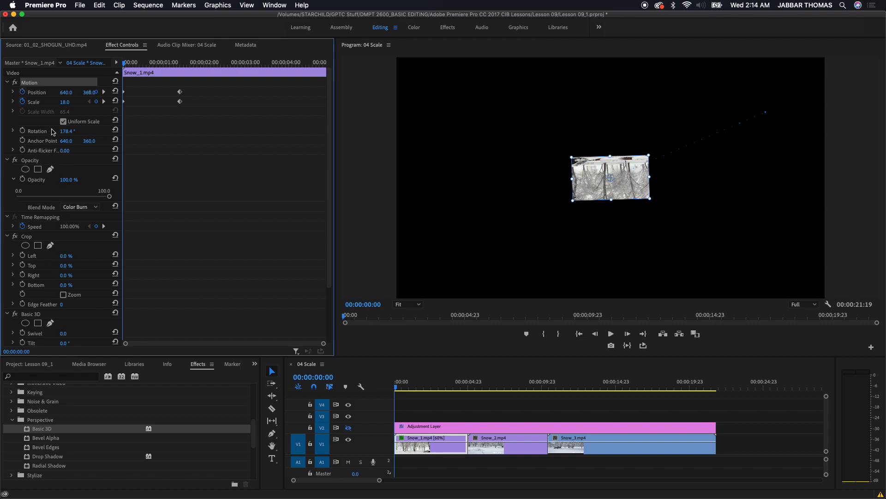
pyautogui.click(70, 131)
pyautogui.write('0')
pyautogui.press('Return')
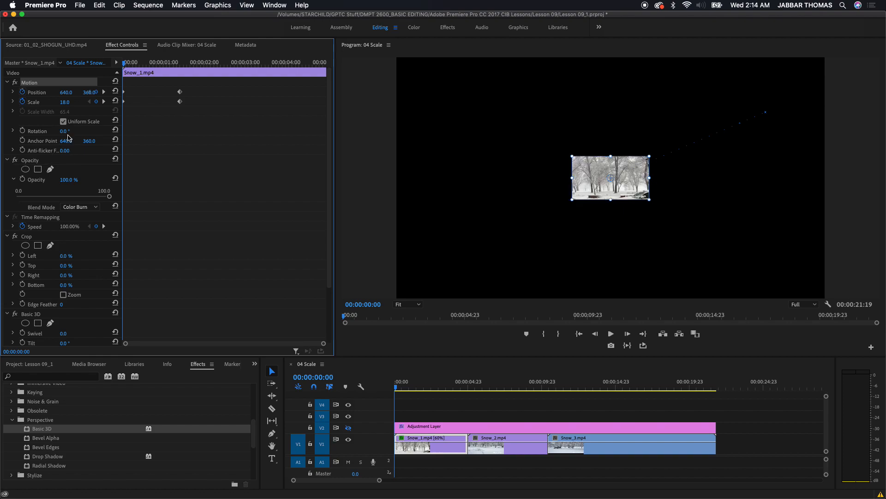
pyautogui.click(22, 131)
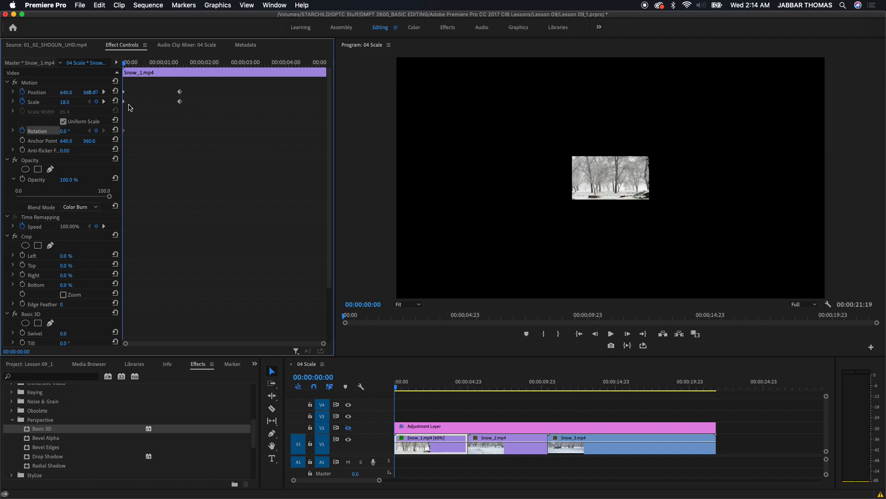
# Rotate the clip counterclockwise to about -2x-346.2° at the 00:00:01:10 keyframe position.
pyautogui.click(104, 102)
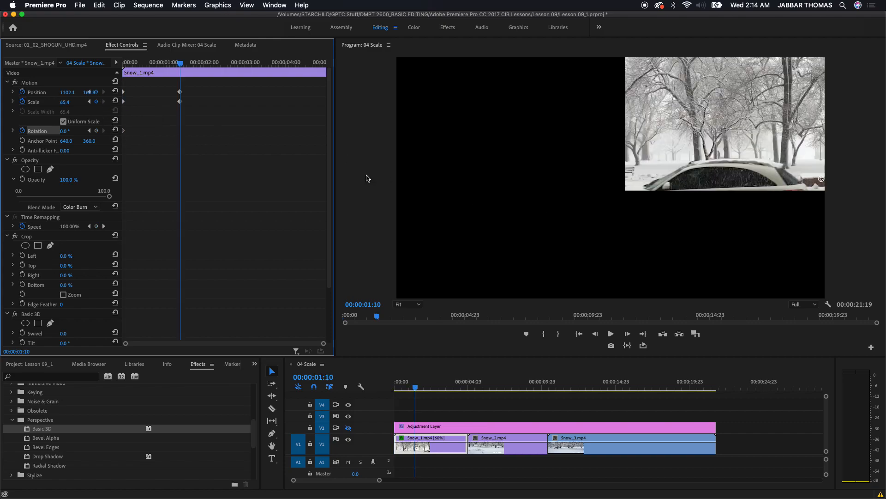
pyautogui.click(35, 85)
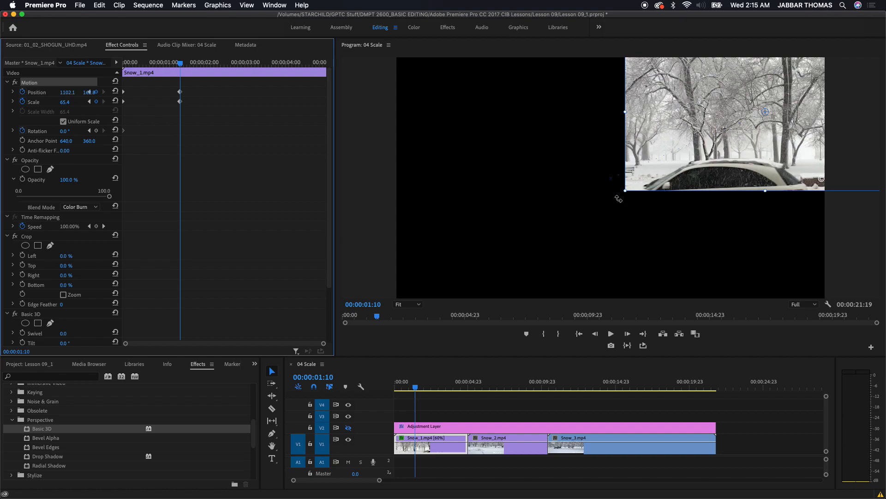
pyautogui.moveTo(619, 199); pyautogui.dragTo(721, 125)
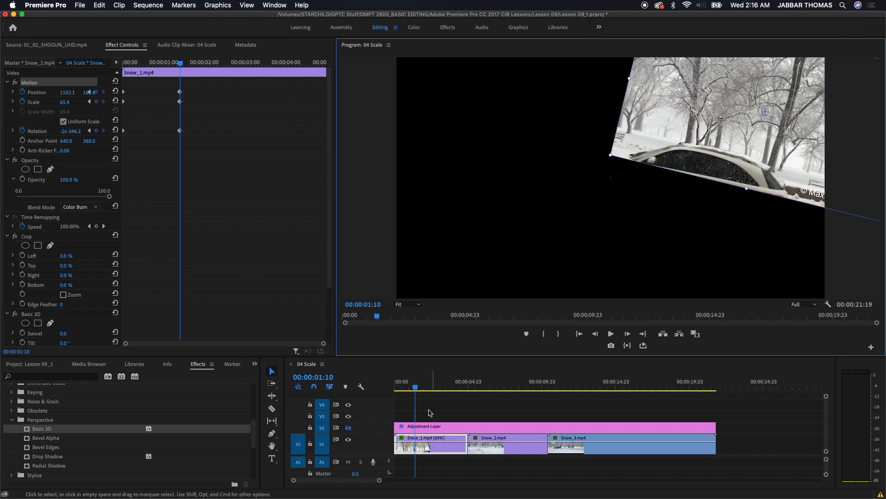
# Mark the sequence's In point at 00:00:00:00 and its Out point at 00:00:01:10.
pyautogui.moveTo(415, 388); pyautogui.dragTo(363, 388)
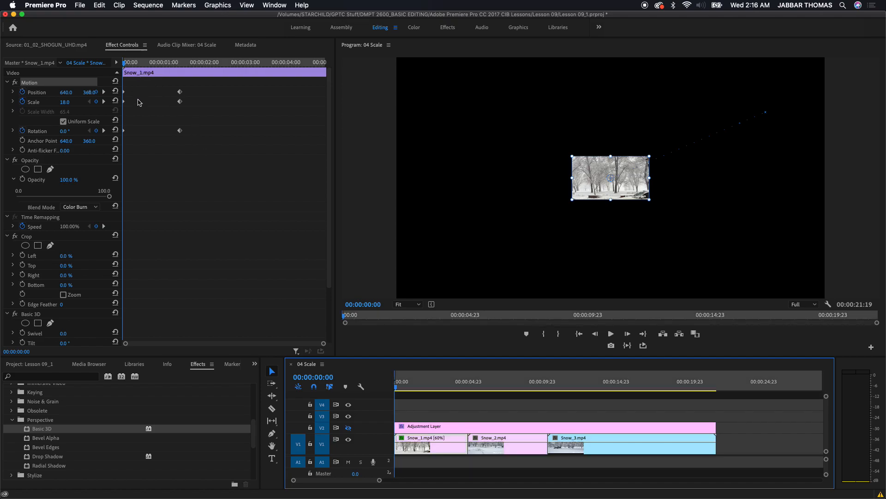
pyautogui.click(103, 131)
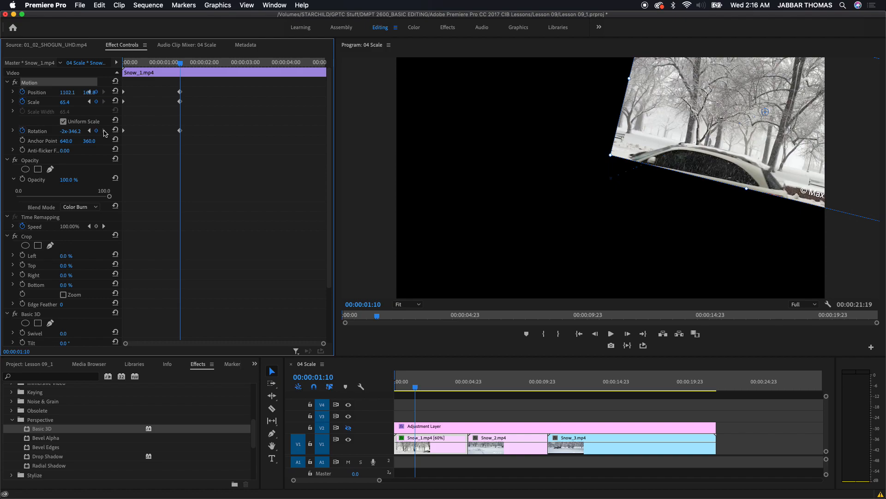
pyautogui.press('o')
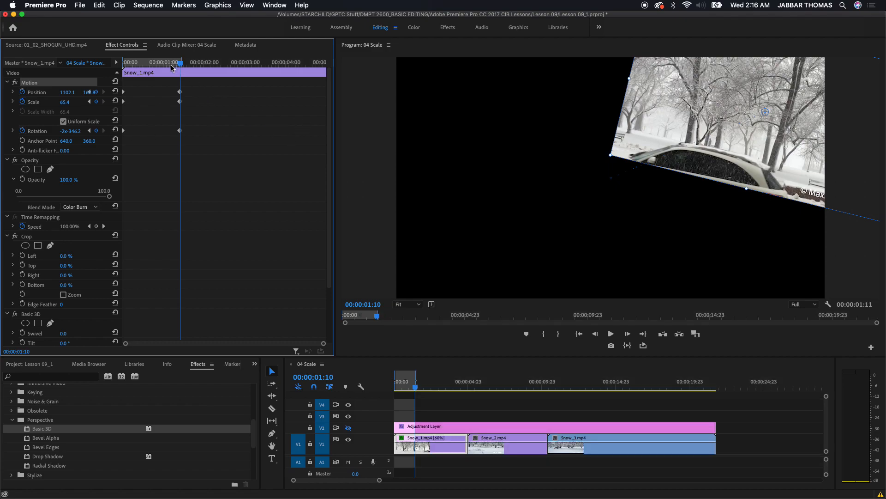
# Return to the first keyframe and play the animation from In to Out repeatedly to review the combined movement, scaling and rotation.
pyautogui.click(93, 91)
pyautogui.click(126, 109)
pyautogui.click(89, 102)
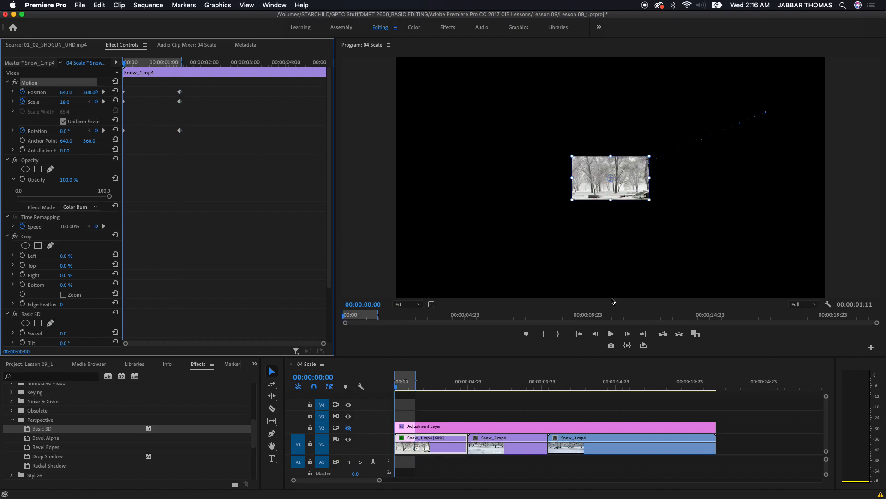
pyautogui.click(627, 347)
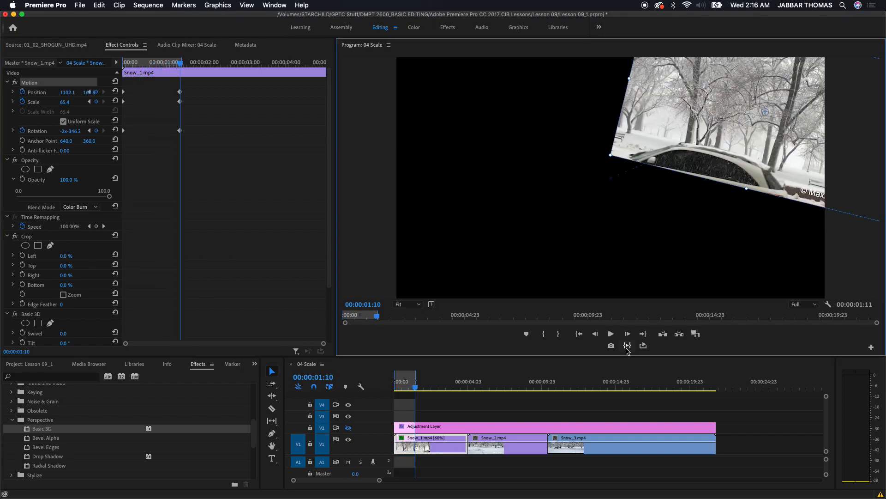
pyautogui.click(627, 346)
pyautogui.click(627, 348)
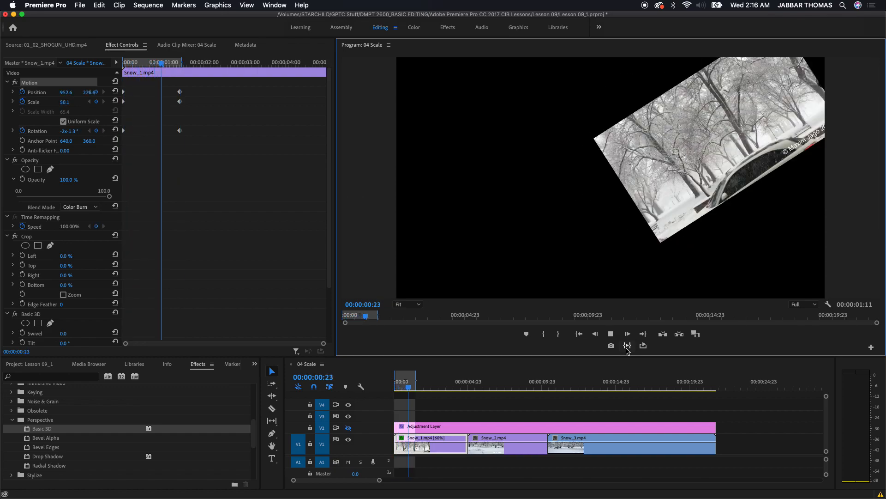
pyautogui.click(627, 346)
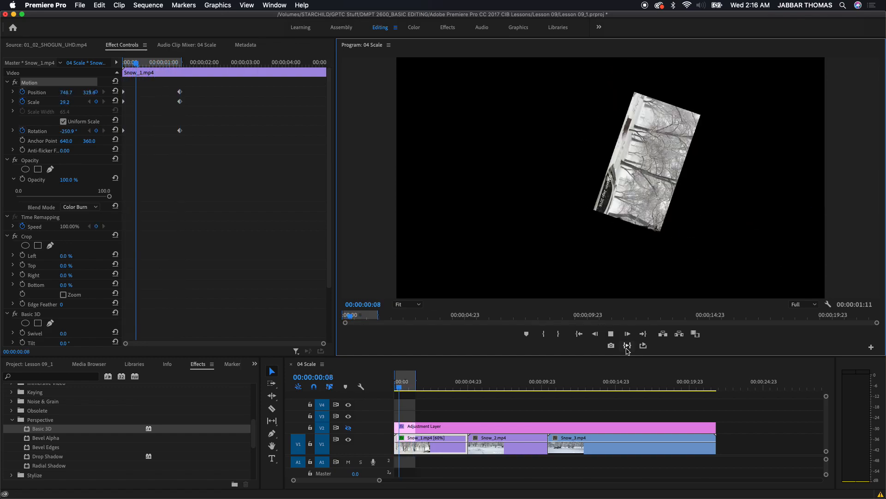
pyautogui.click(627, 346)
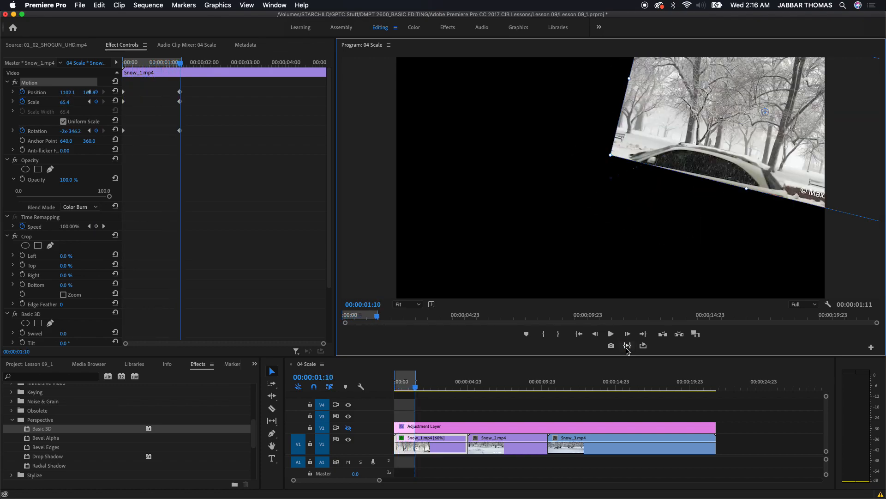
pyautogui.click(627, 346)
pyautogui.click(627, 346)
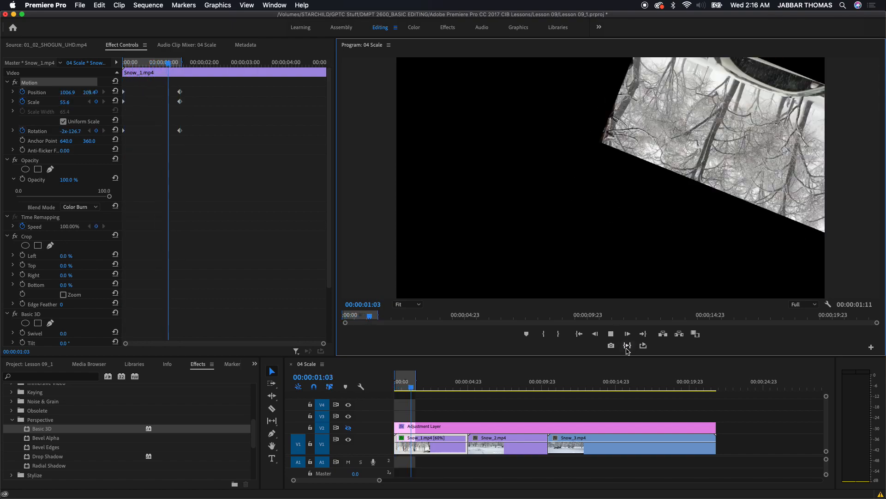
pyautogui.click(627, 346)
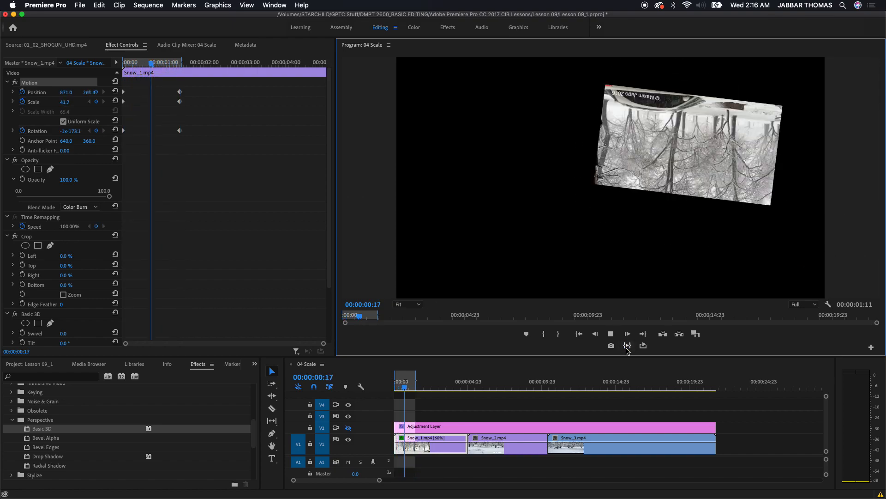
pyautogui.click(627, 347)
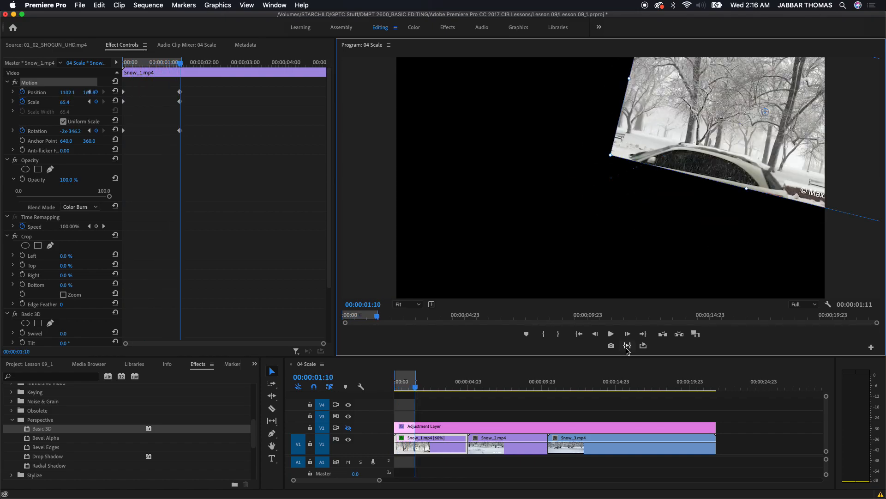
pyautogui.click(627, 346)
pyautogui.click(627, 346)
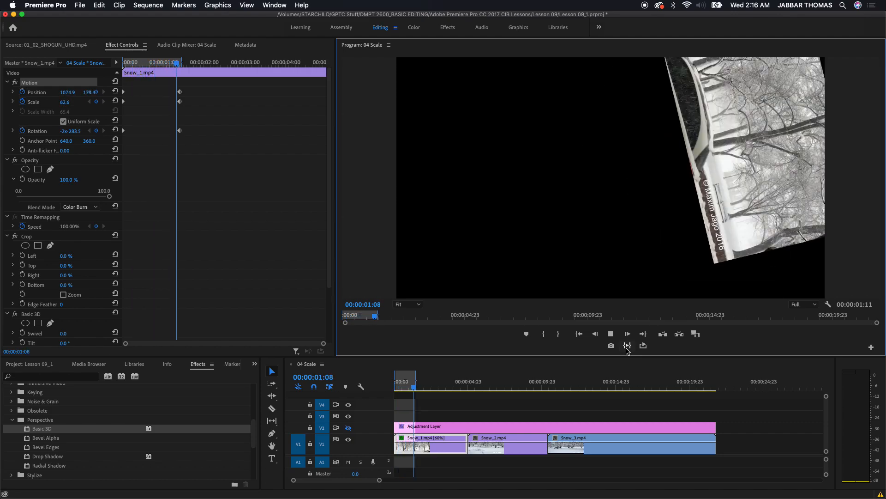
pyautogui.click(627, 346)
# Review Snow_1.mp4's Motion, Opacity, Time Remapping, Crop and Basic 3D parameters and the Motion keyframes.
pyautogui.scroll(-5, 113, 268)
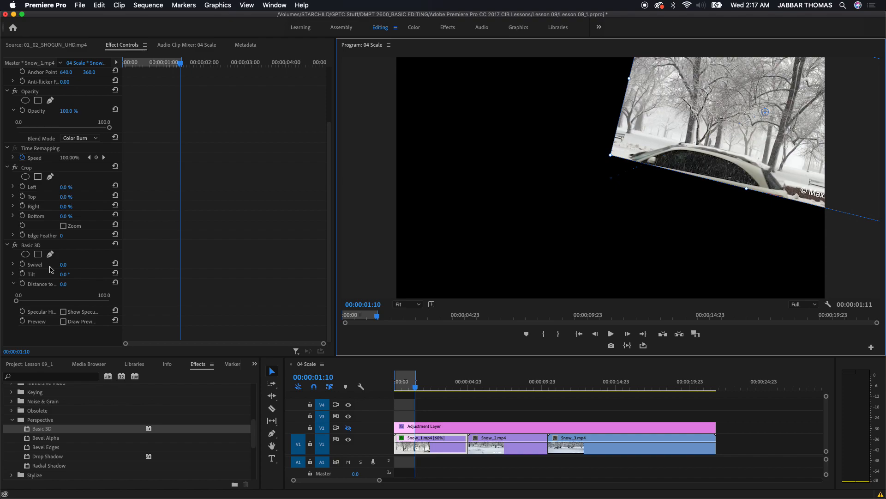
pyautogui.scroll(3, 50, 251)
pyautogui.scroll(-3, 51, 254)
pyautogui.scroll(3, 74, 290)
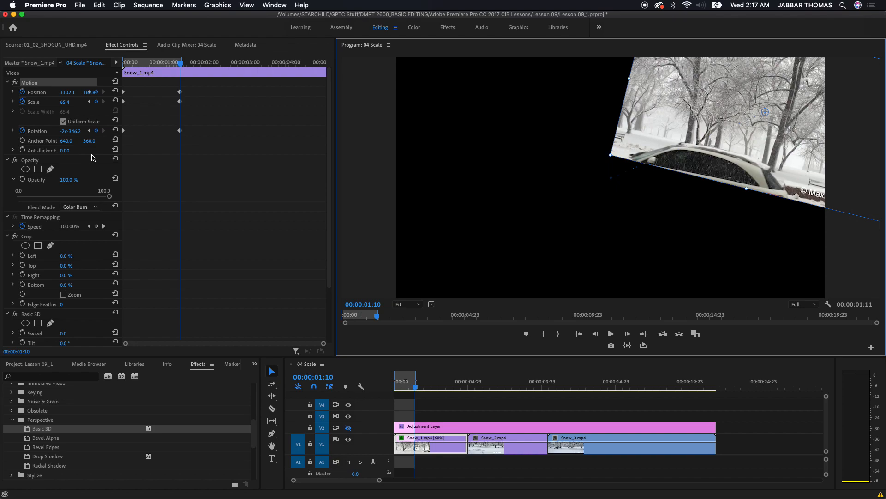
pyautogui.scroll(-3, 61, 289)
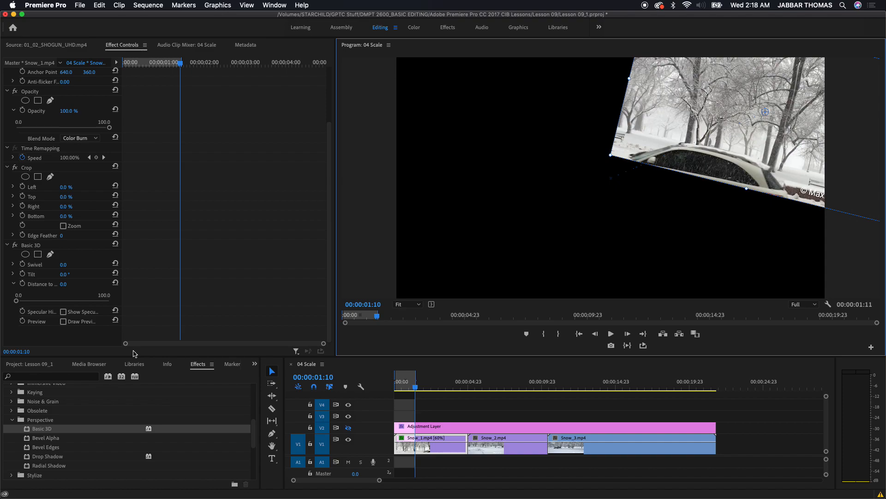
pyautogui.scroll(3, 134, 353)
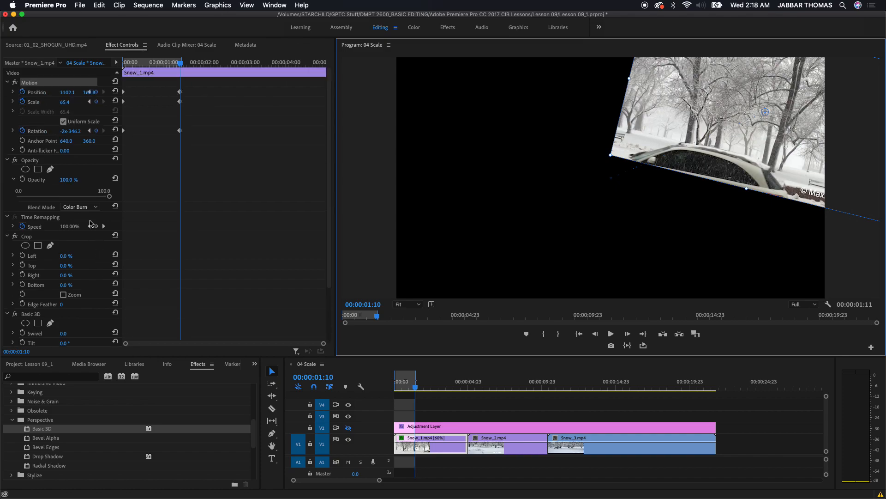
pyautogui.scroll(-5, 62, 206)
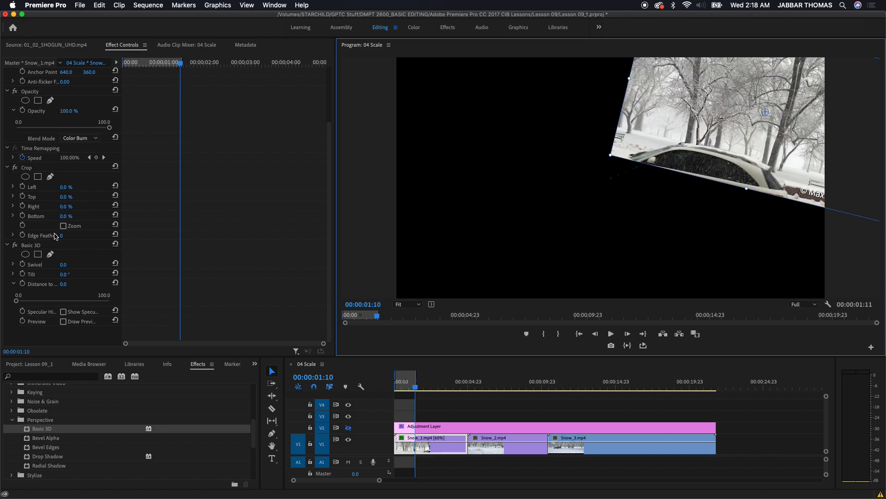
pyautogui.scroll(3, 46, 258)
pyautogui.scroll(-3, 35, 277)
# Clear the sequence's In and Out points and select Snow_1.mp4's Motion effect.
pyautogui.hotkey('alt', 'x')
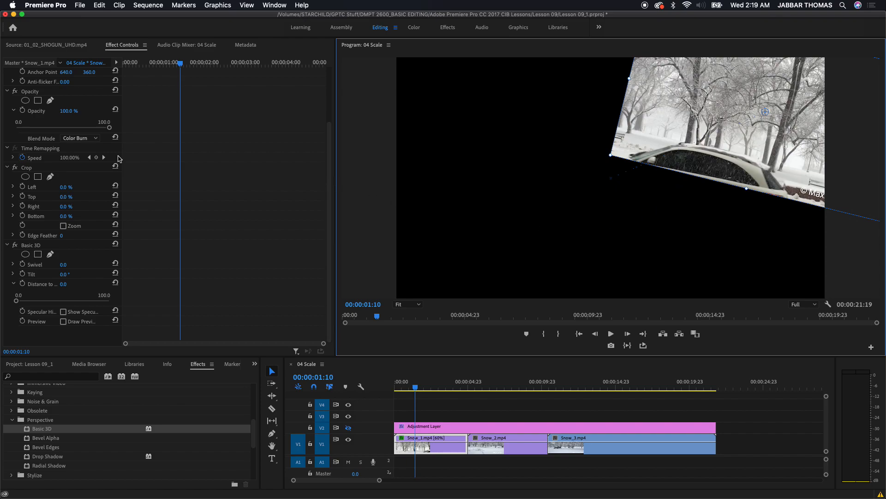
pyautogui.scroll(4, 40, 130)
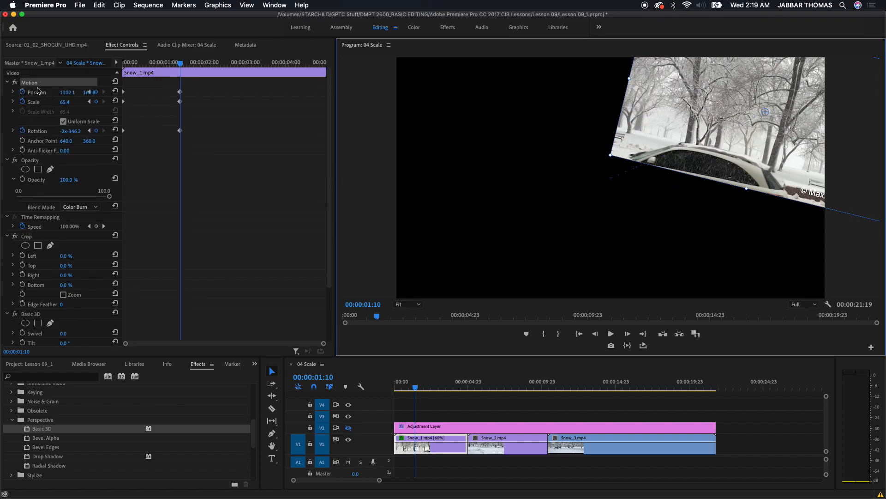
pyautogui.click(38, 88)
pyautogui.click(37, 86)
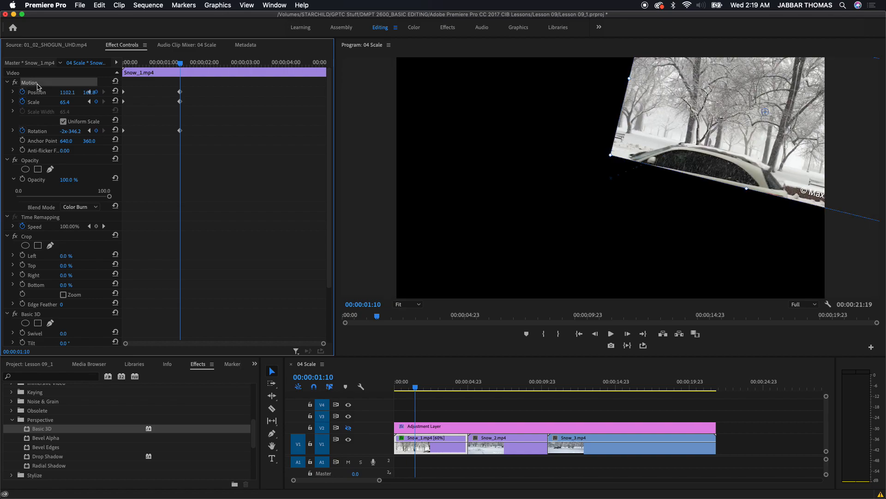